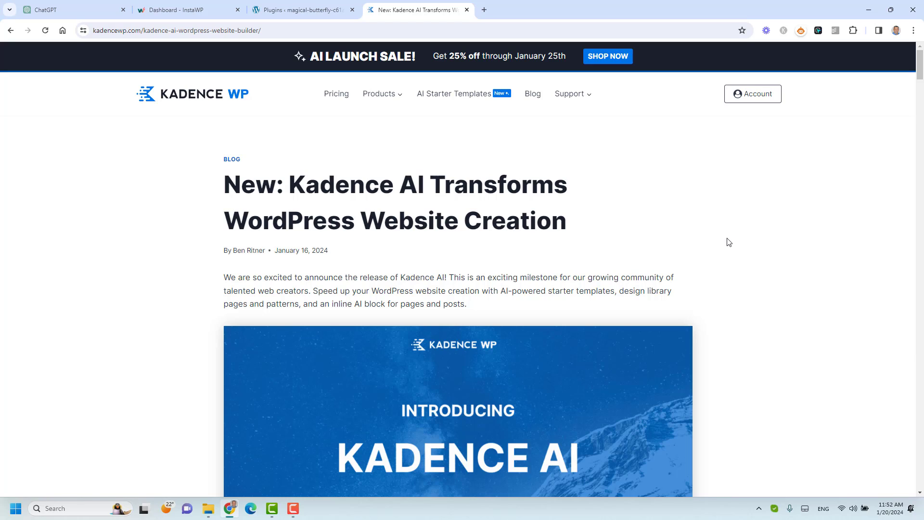
scroll(738, 240, down, 4)
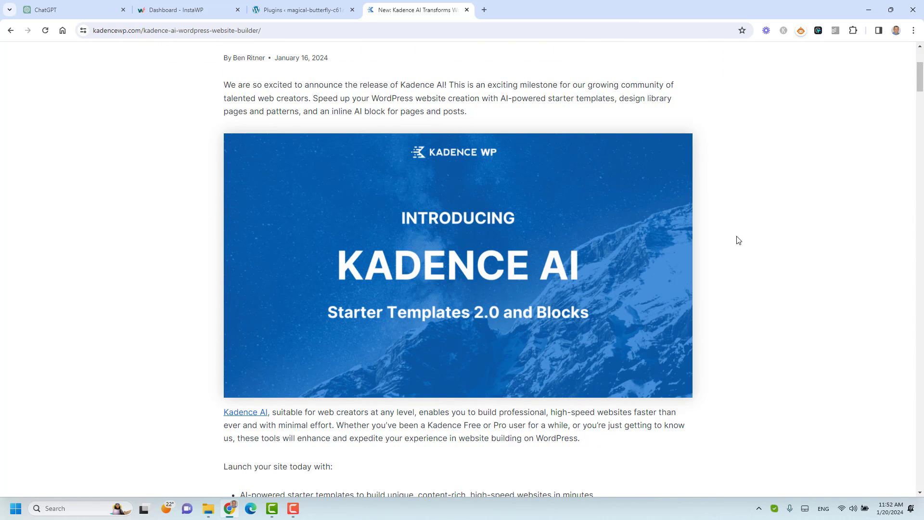
scroll(739, 240, up, 4)
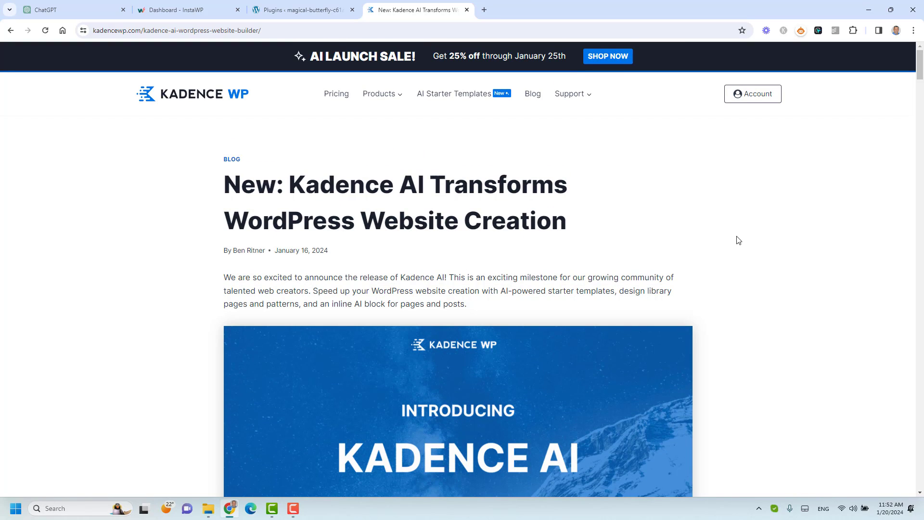
scroll(738, 239, down, 4)
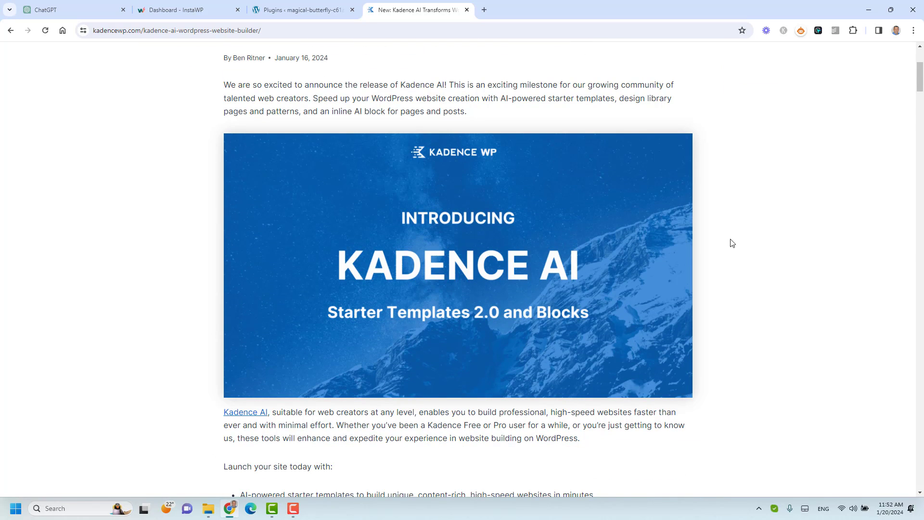
Activate Kadence AI Starter Templates from the WordPress site's installed plugins and connect the site to the Kadence account.
click(308, 10)
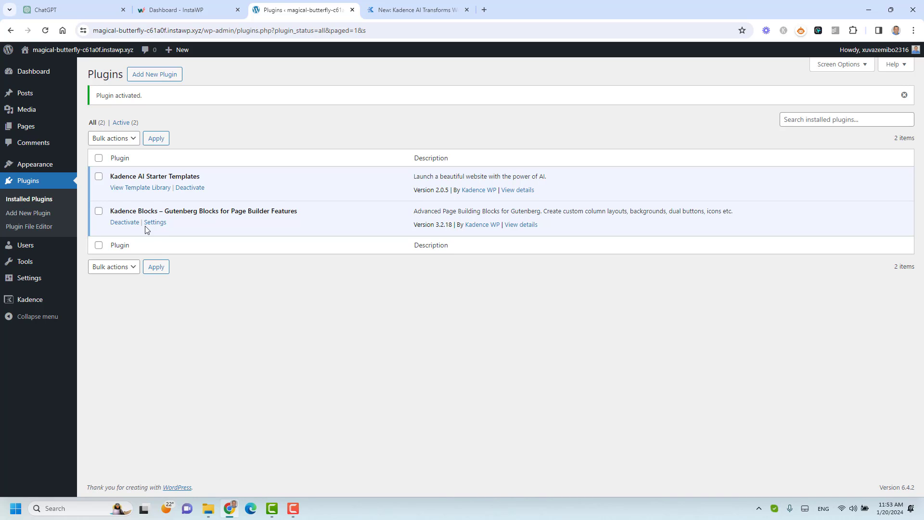
click(144, 188)
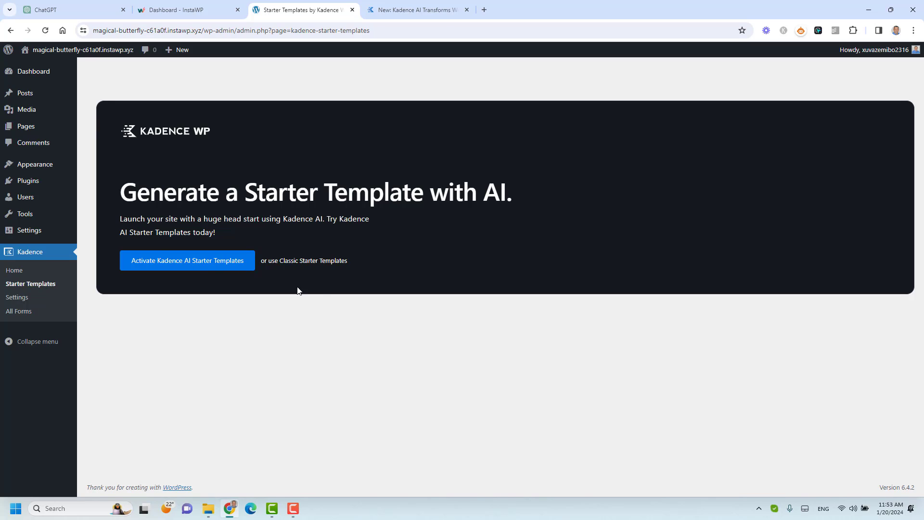
click(178, 264)
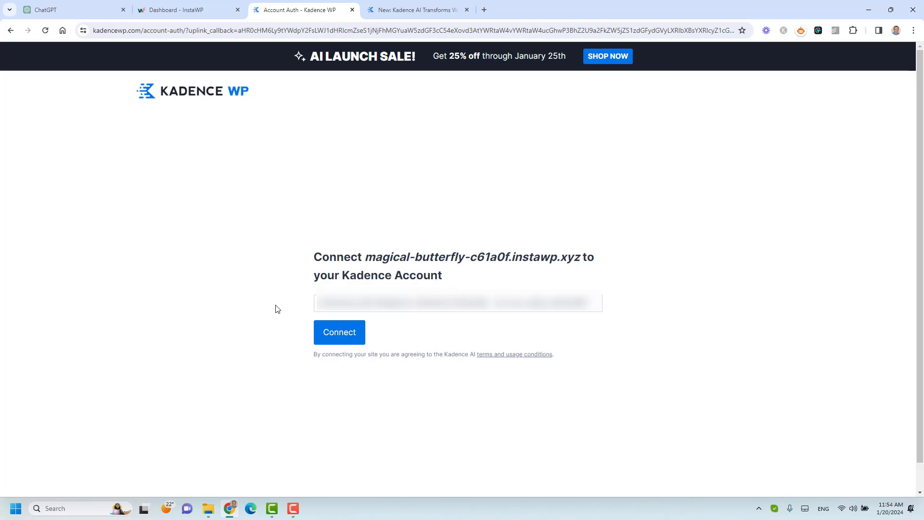
click(337, 340)
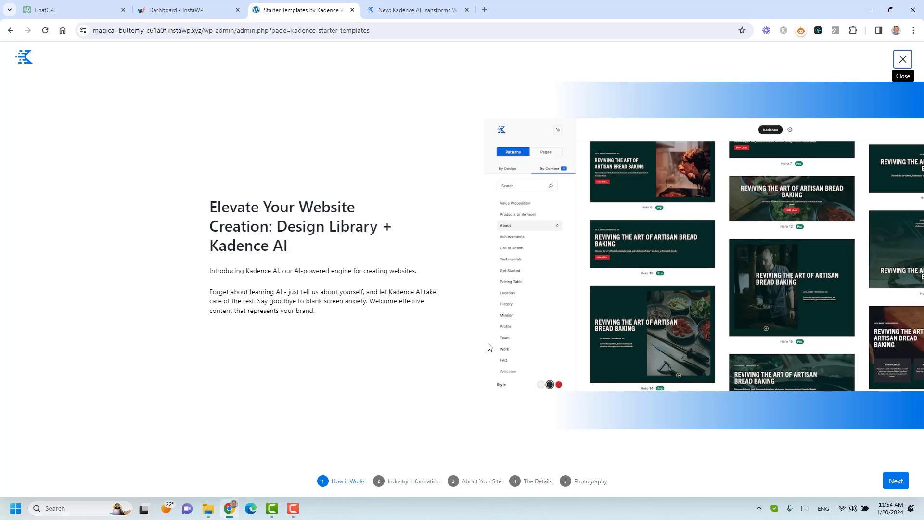
Proceed to the industry information and set the business type to A Company.
click(899, 484)
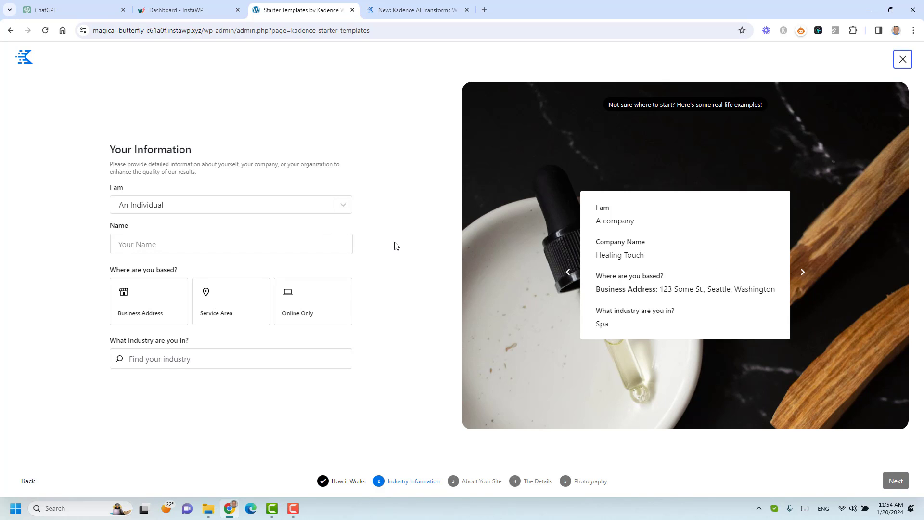
click(208, 204)
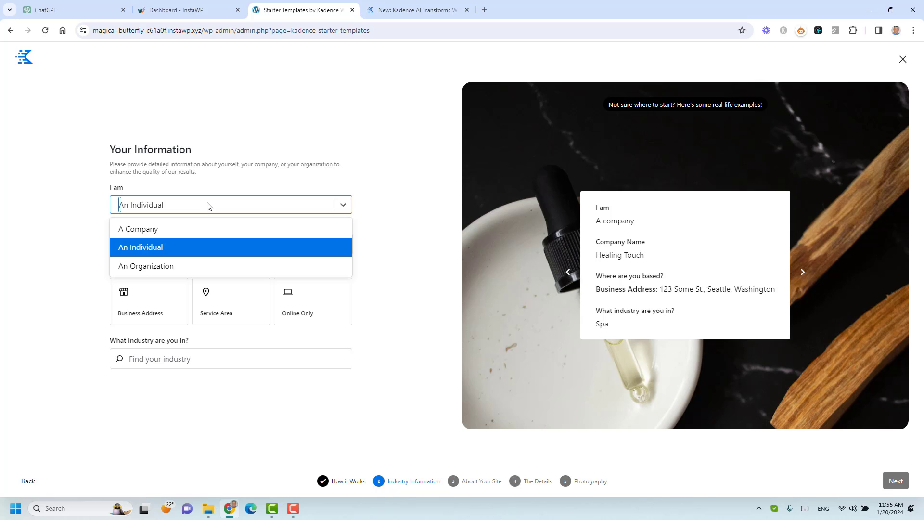
click(188, 230)
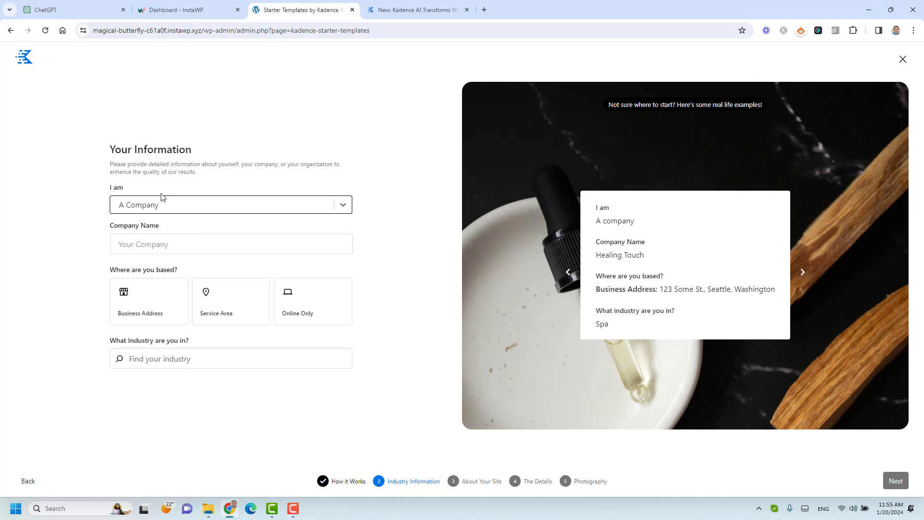
Copy the name ProManage Online from the ChatGPT brief and enter it as the company name in the Kadence setup.
click(81, 6)
triple_click(472, 202)
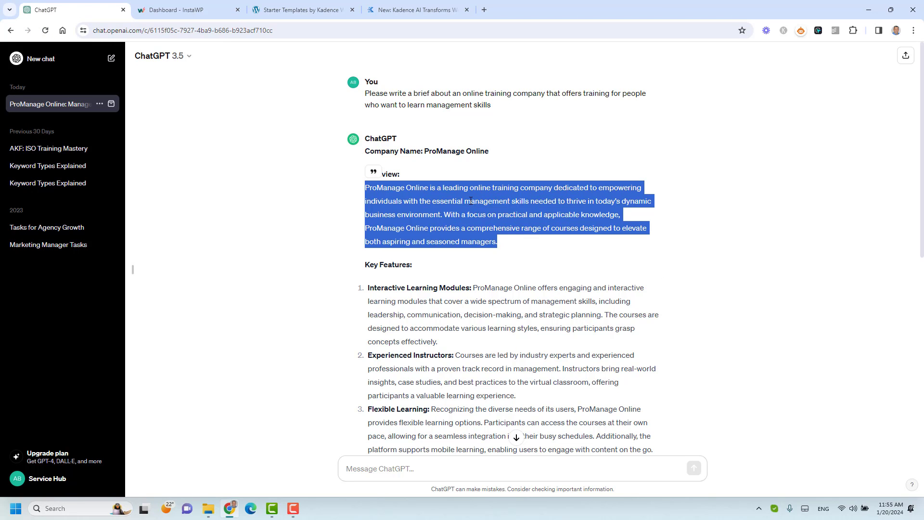
click(429, 187)
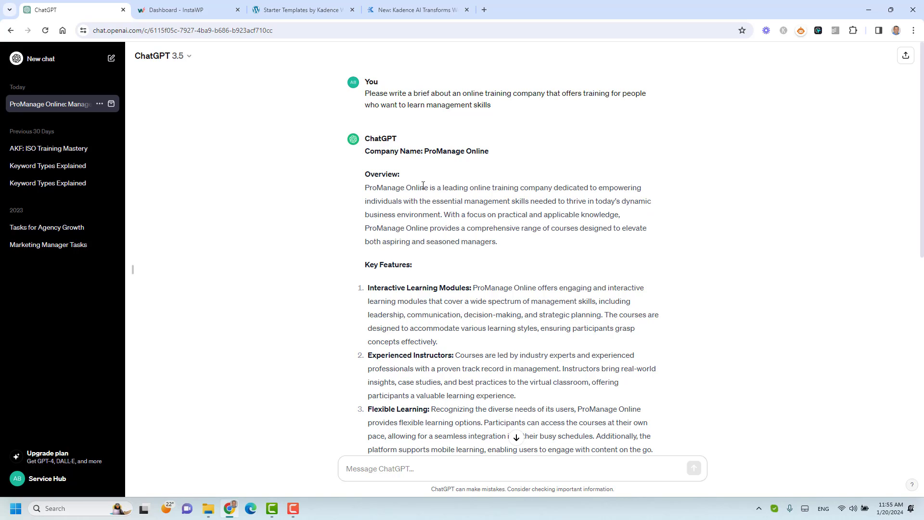
drag(428, 188, 368, 196)
key(ctrl+c)
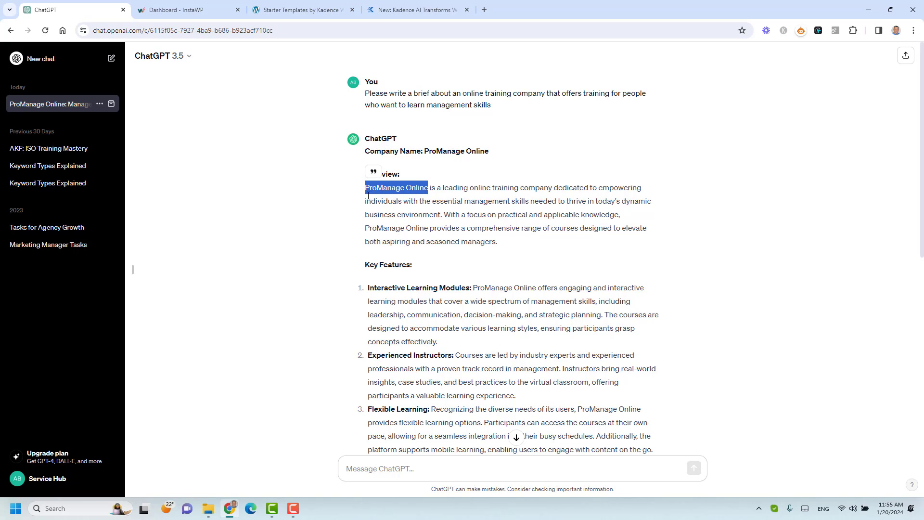
click(289, 9)
click(178, 249)
key(ctrl+v)
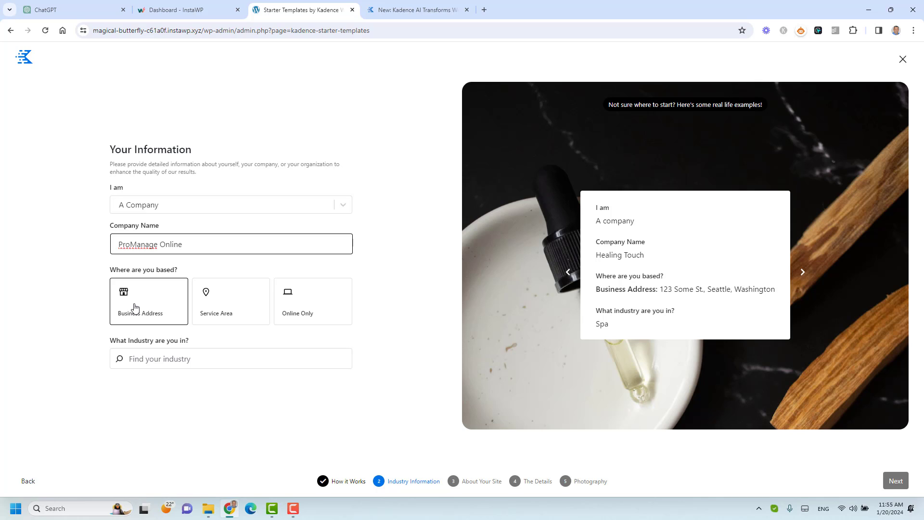
Set the business location to Online Only and the industry to Online Training, and continue to the site description.
click(305, 314)
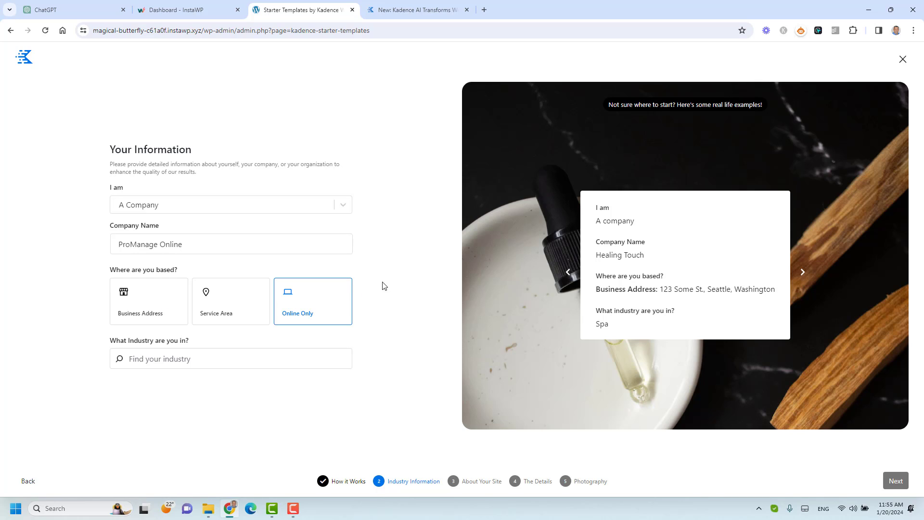
click(167, 359)
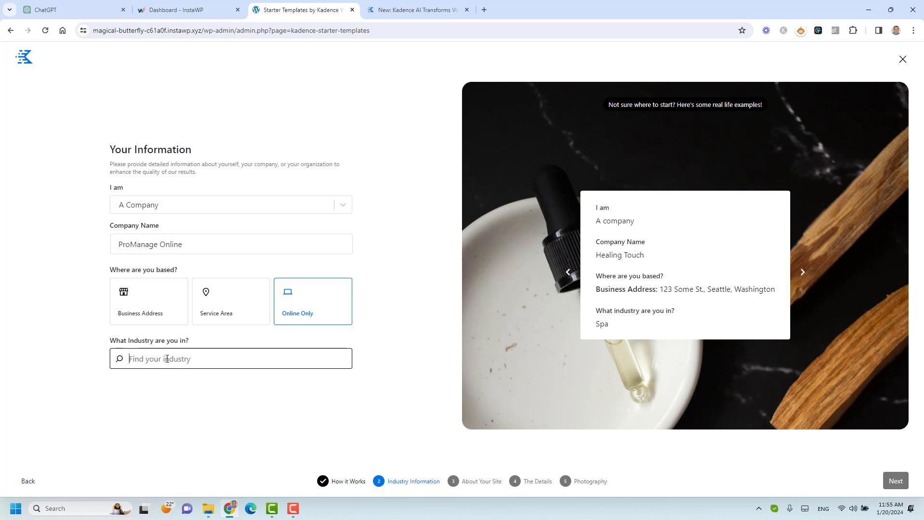
text(training)
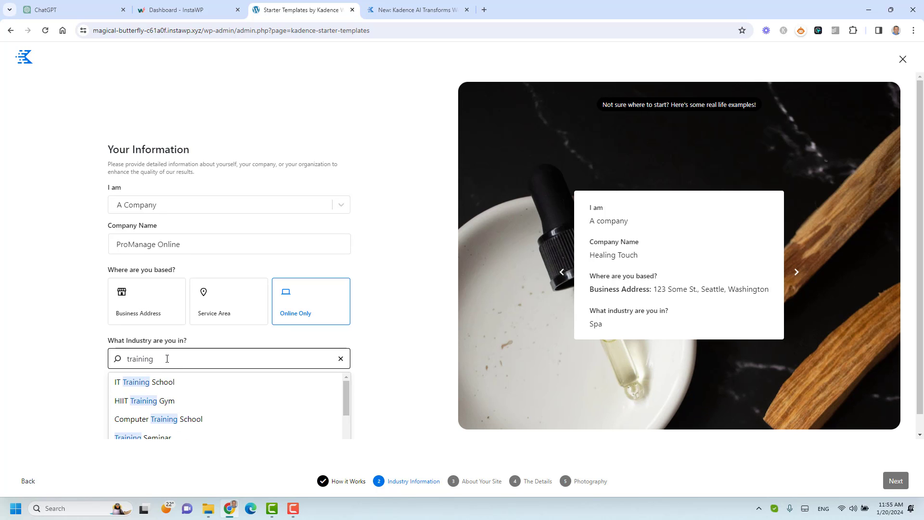
scroll(189, 407, down, 2)
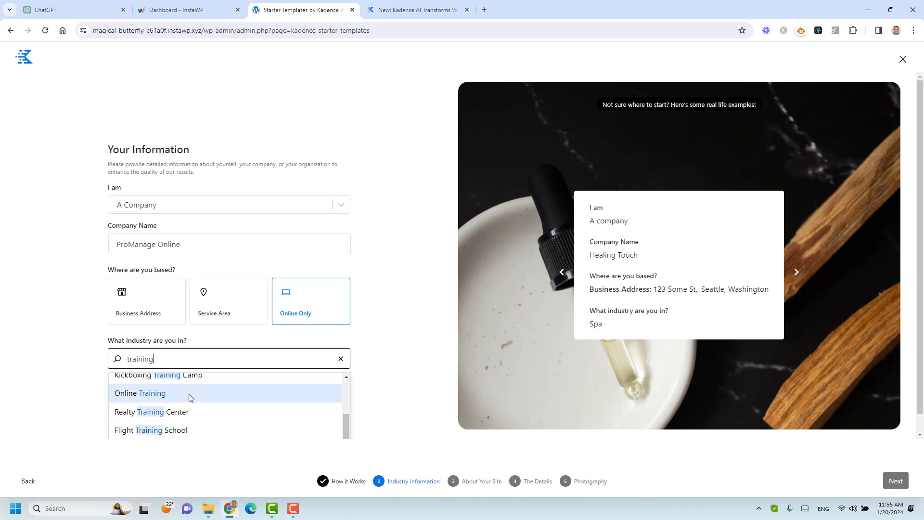
click(191, 395)
click(393, 368)
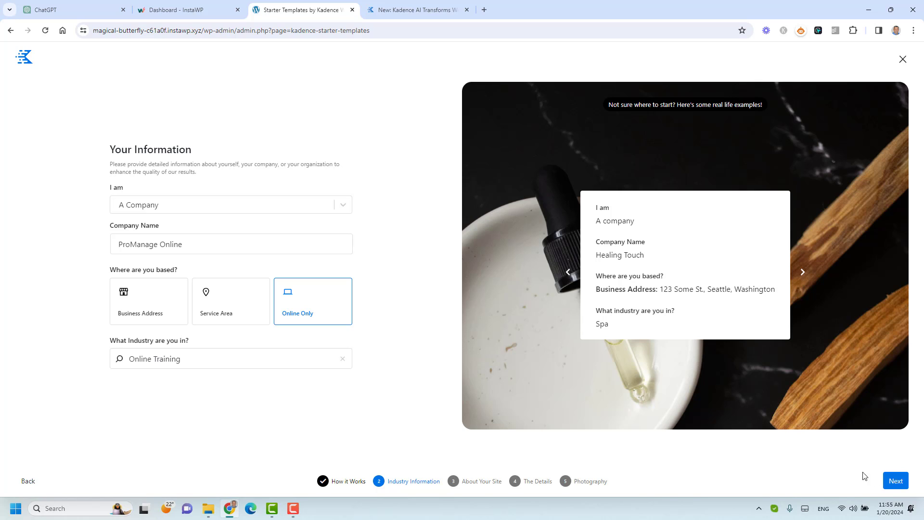
click(893, 481)
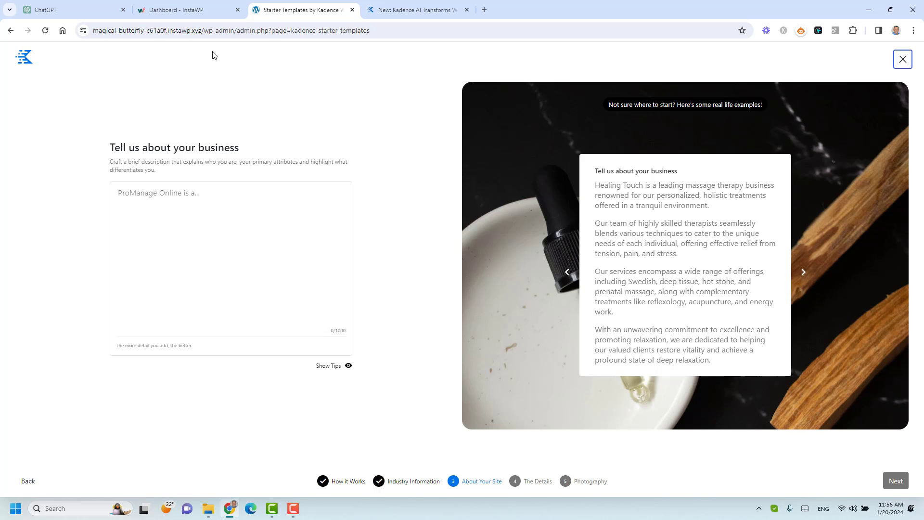
Copy the overview paragraph from the ChatGPT brief into the Kadence business description and continue to the details.
click(108, 7)
click(436, 180)
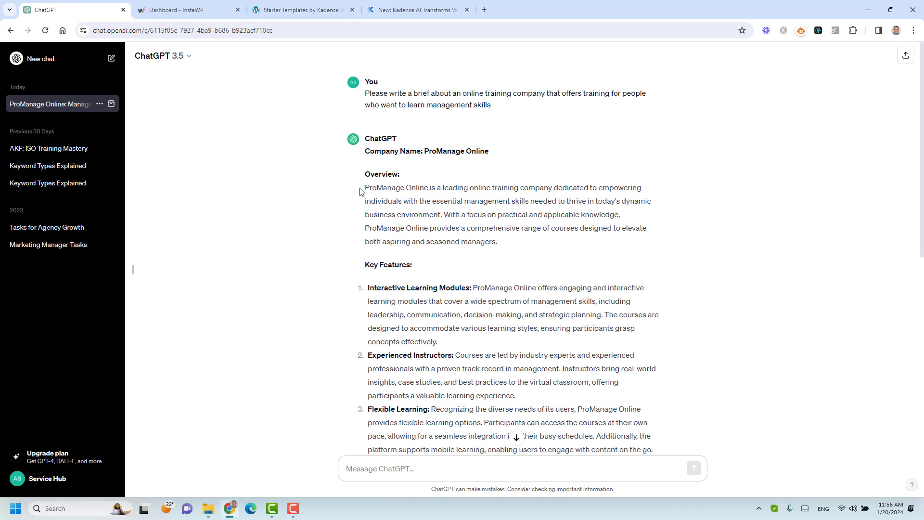
drag(365, 189, 513, 245)
key(ctrl+c)
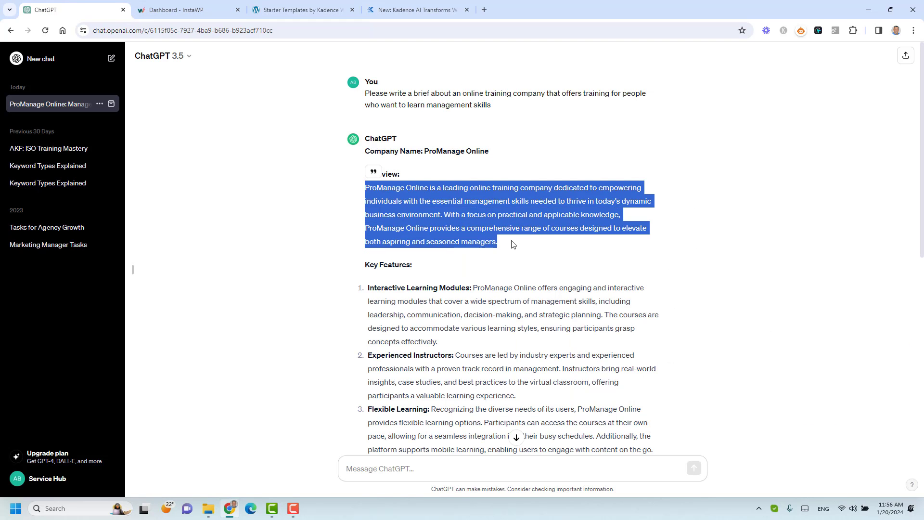
click(304, 9)
click(262, 184)
key(ctrl+v)
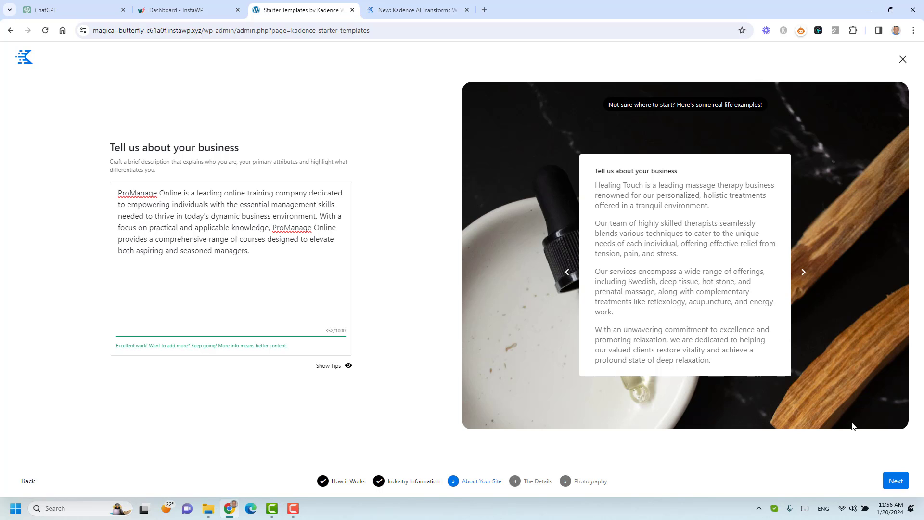
click(896, 480)
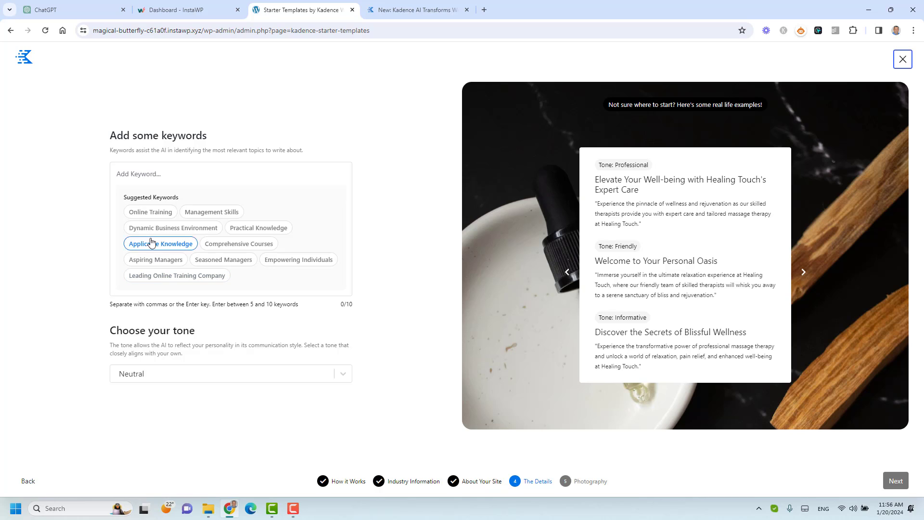
Add the suggested keywords Online Training, Leading Online Training Company, Empowering Individuals, Management Skills and Practical Knowledge.
click(150, 213)
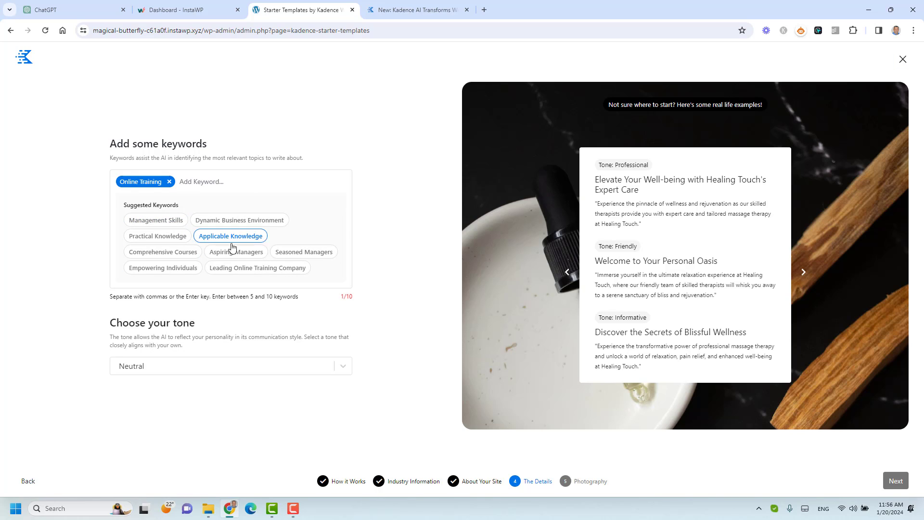
click(242, 268)
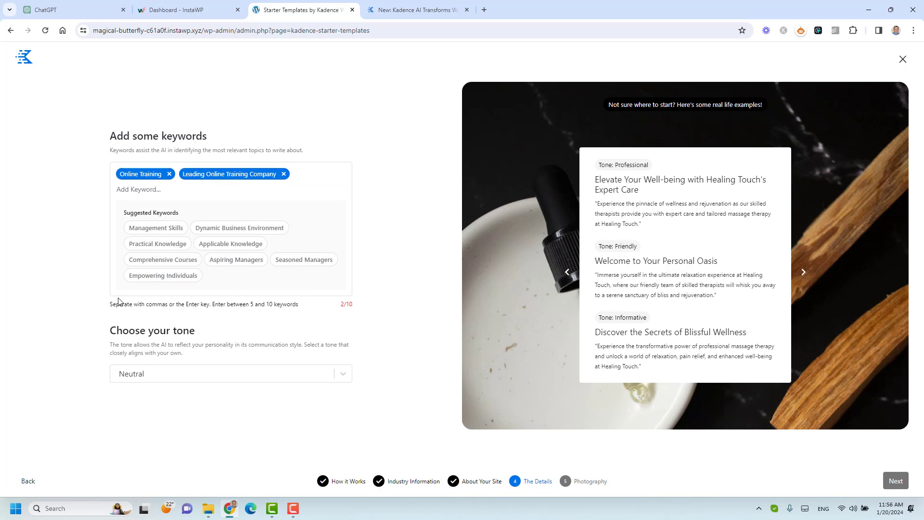
click(191, 280)
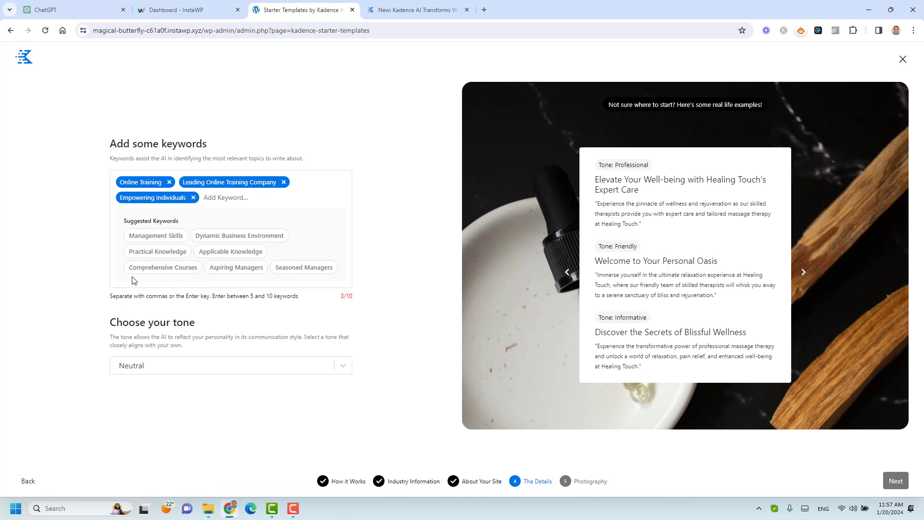
click(161, 243)
click(273, 248)
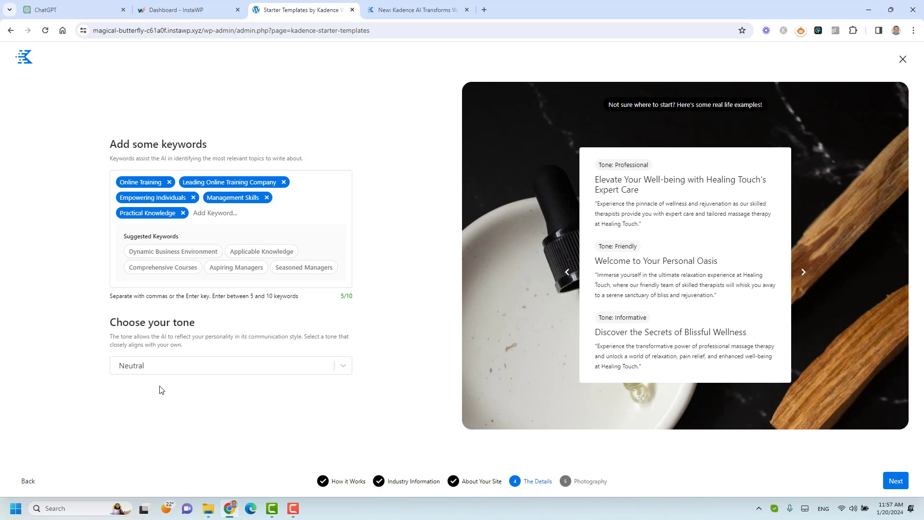
Set the writing tone to Professional and continue to the photography selection.
click(166, 372)
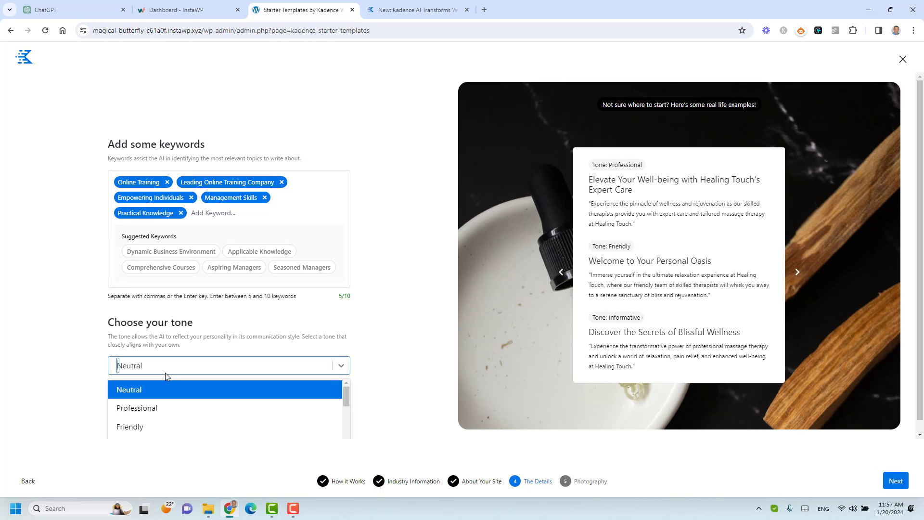
click(168, 405)
click(393, 350)
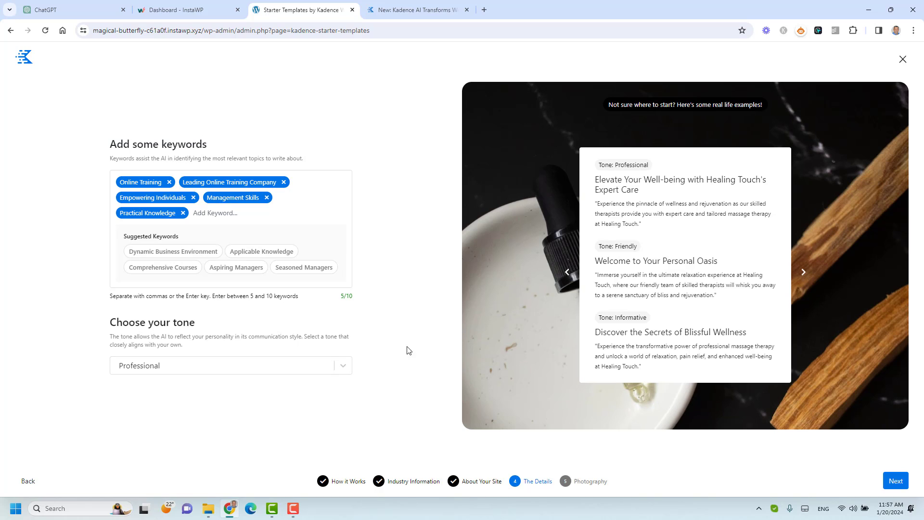
click(895, 481)
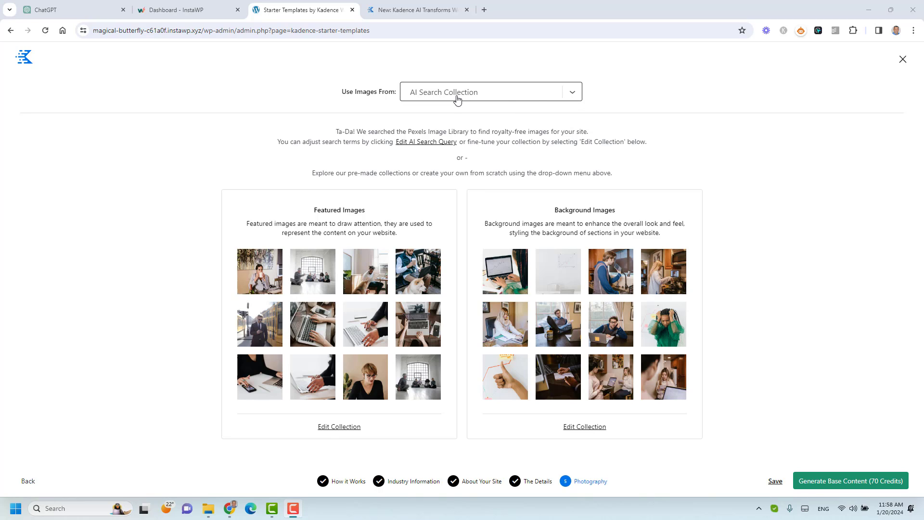
click(572, 93)
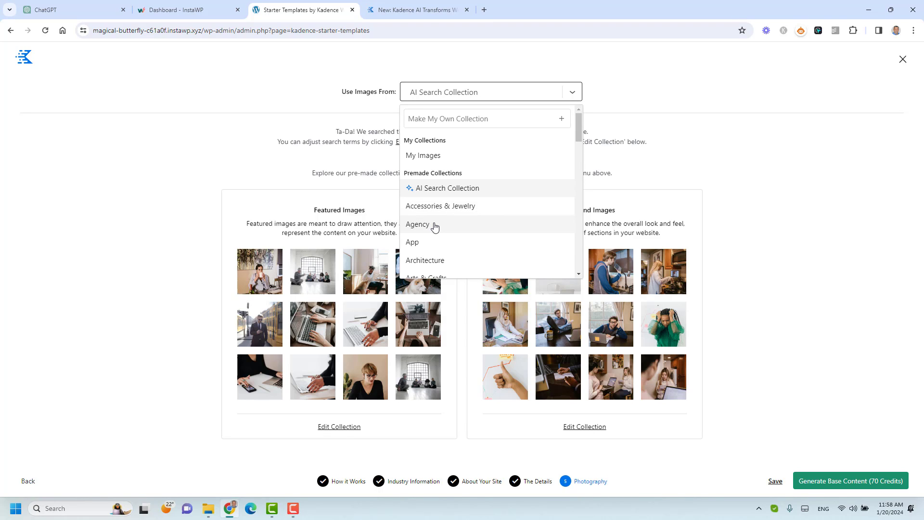
scroll(435, 226, down, 3)
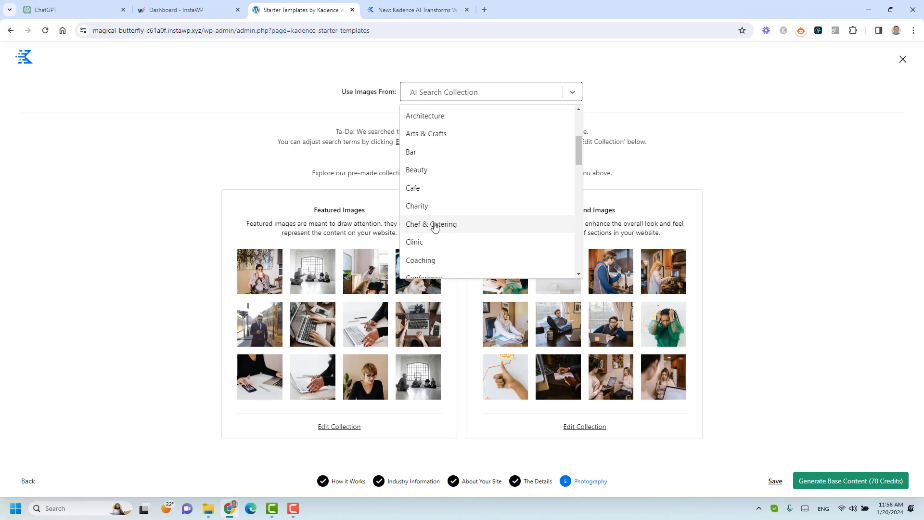
scroll(435, 226, up, 3)
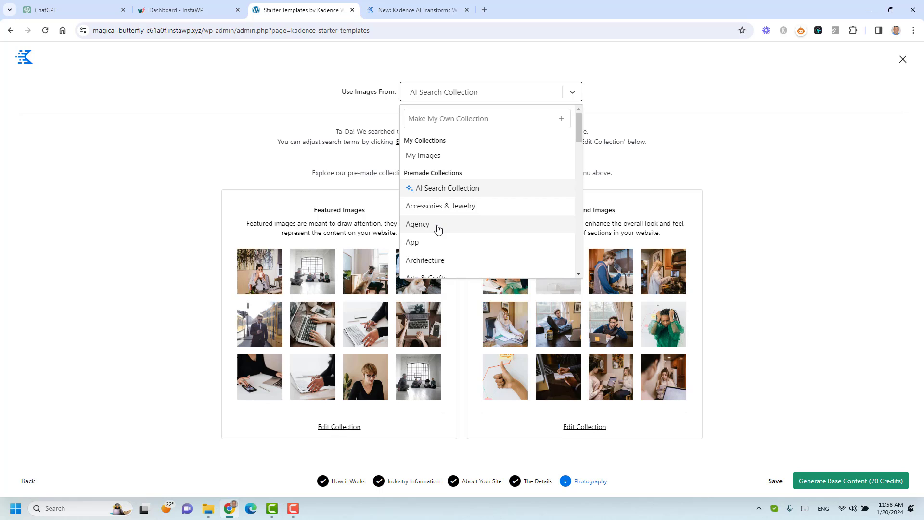
click(739, 148)
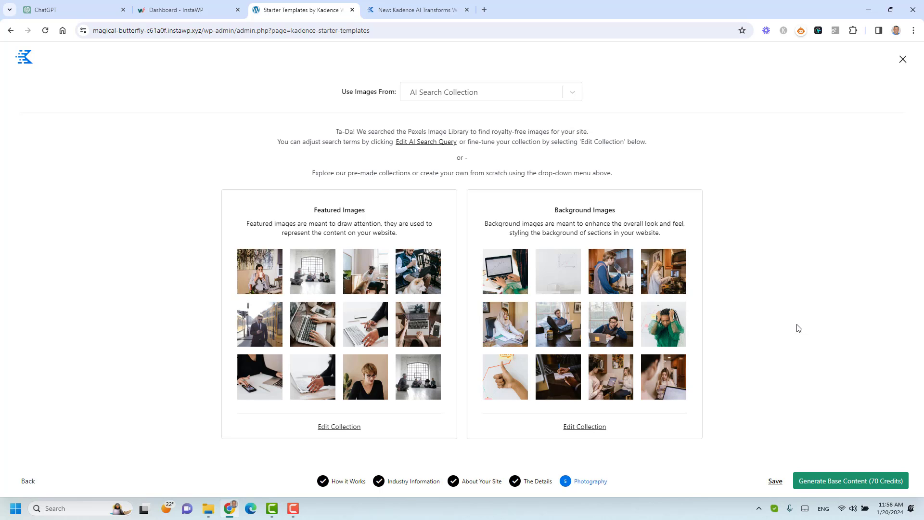
Keep the AI Search Collection as the image source and generate the base content.
double_click(423, 130)
click(576, 93)
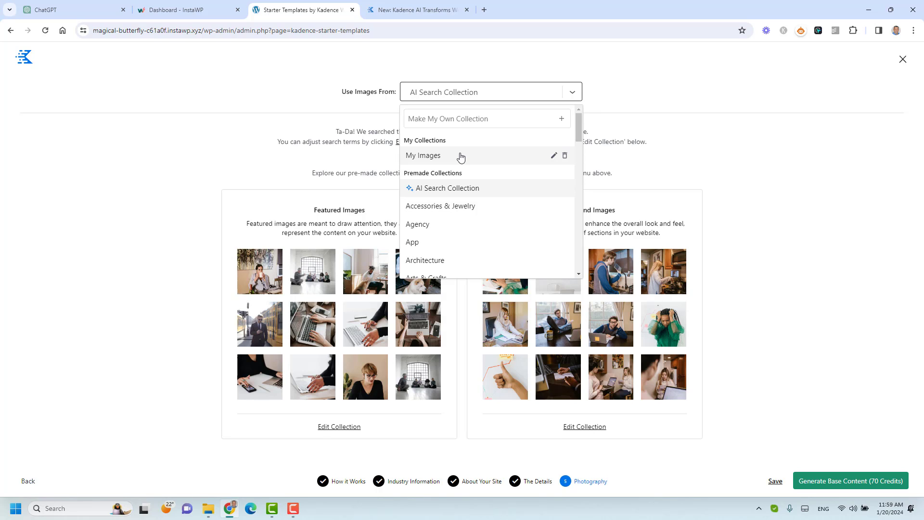
click(464, 188)
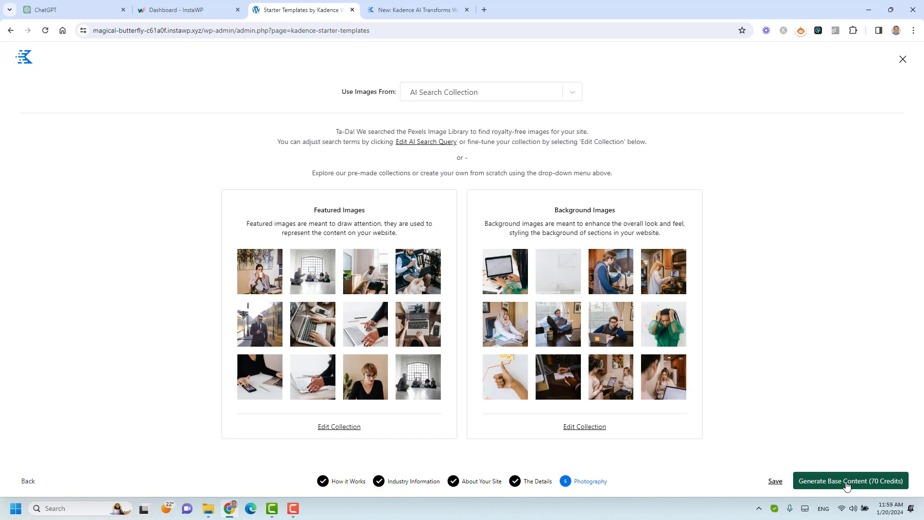
click(847, 484)
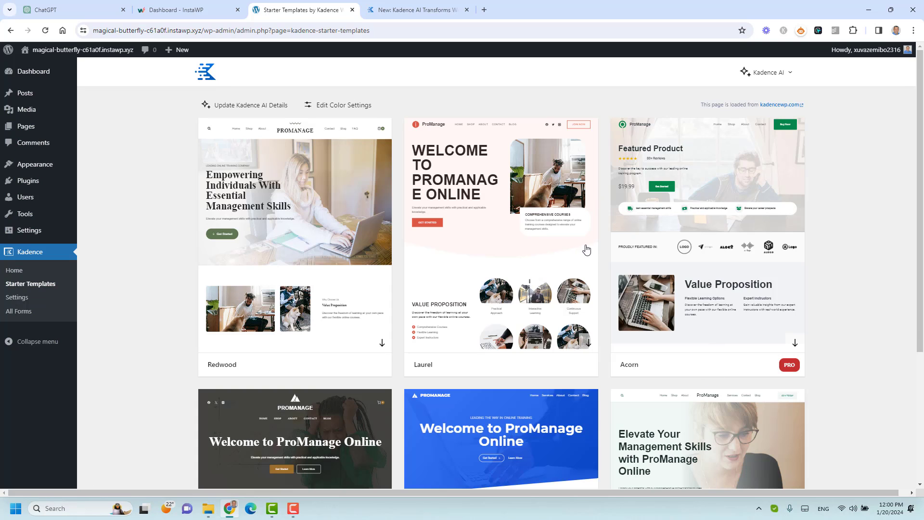
Browse the generated starter templates and choose the Laurel design.
scroll(602, 250, down, 4)
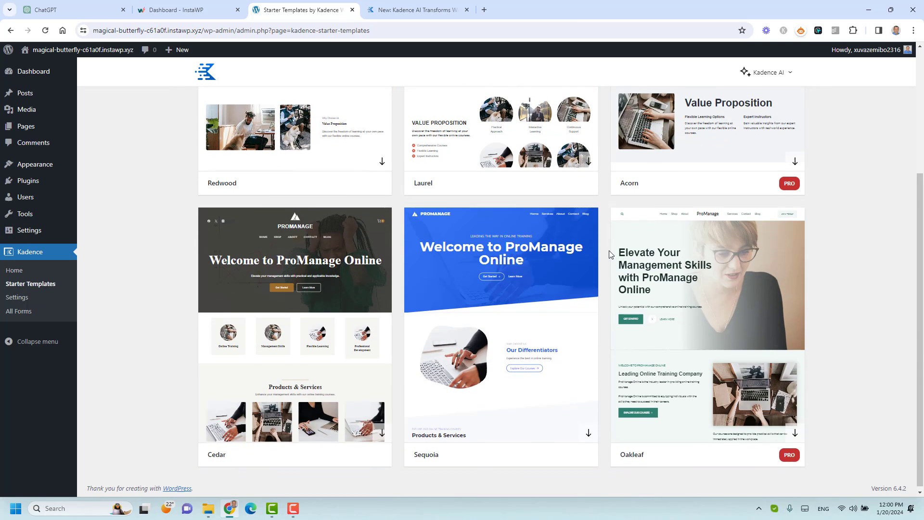
scroll(609, 250, up, 4)
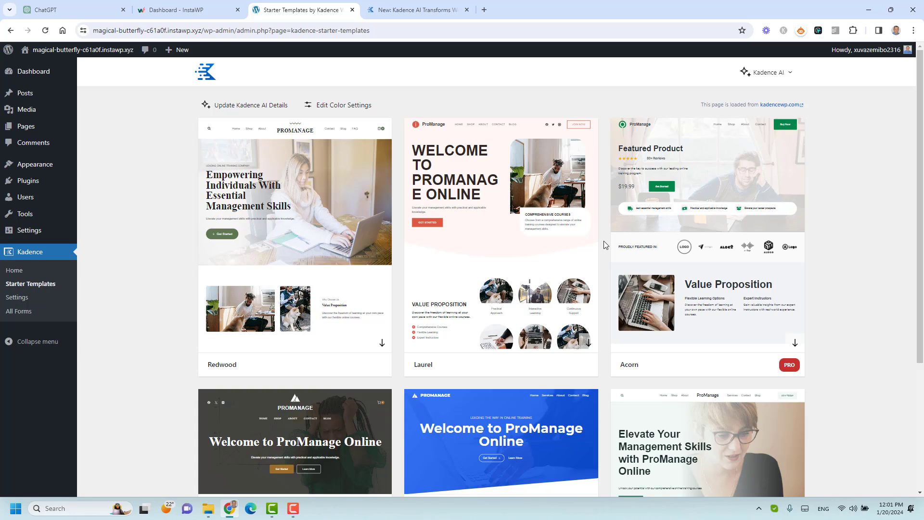
scroll(861, 282, down, 4)
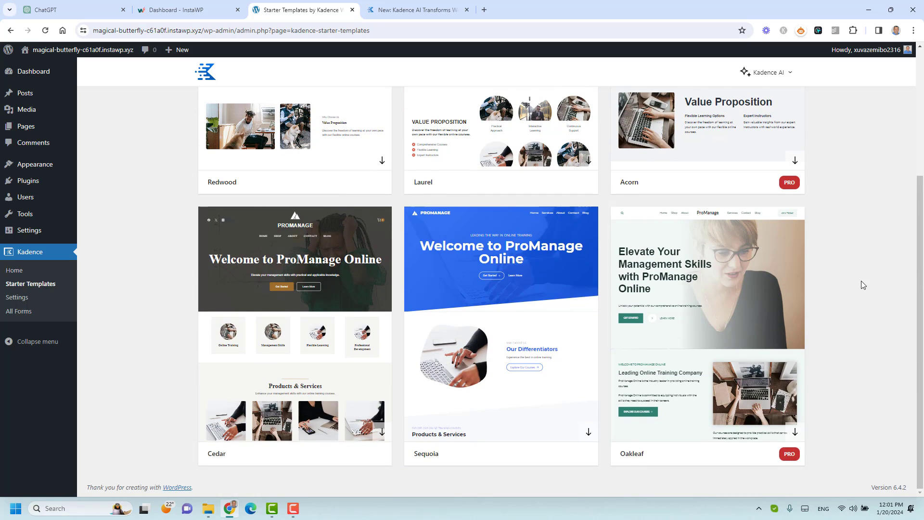
scroll(862, 282, up, 4)
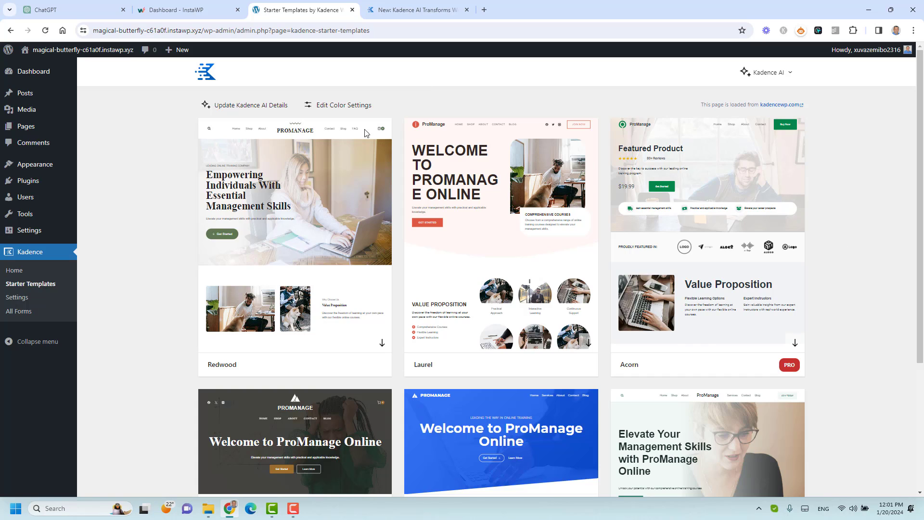
click(455, 220)
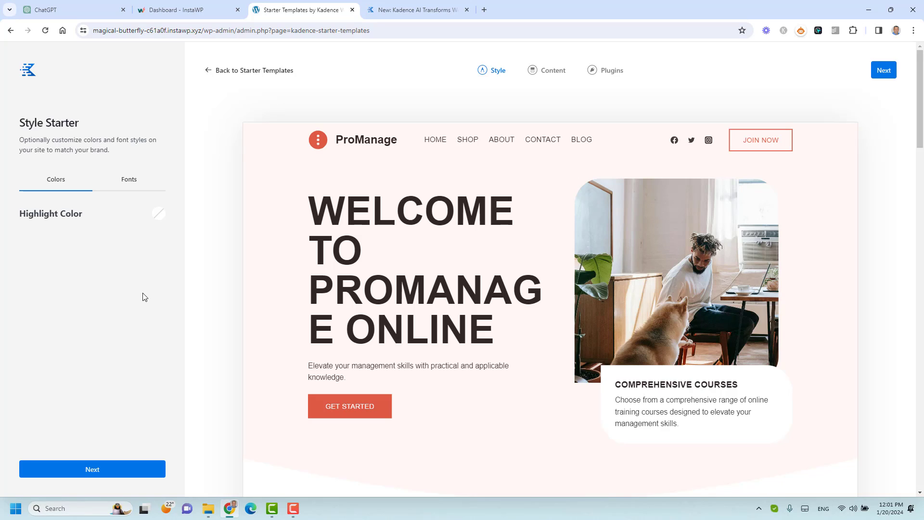
Keep the default highlight color, set the font pair to Lora & Merriweather, and continue to the content selection.
click(158, 217)
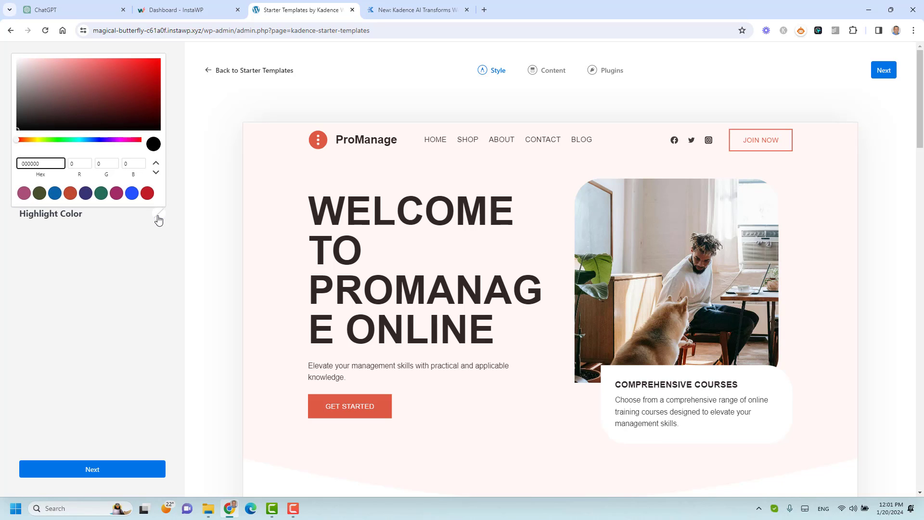
click(131, 266)
click(128, 181)
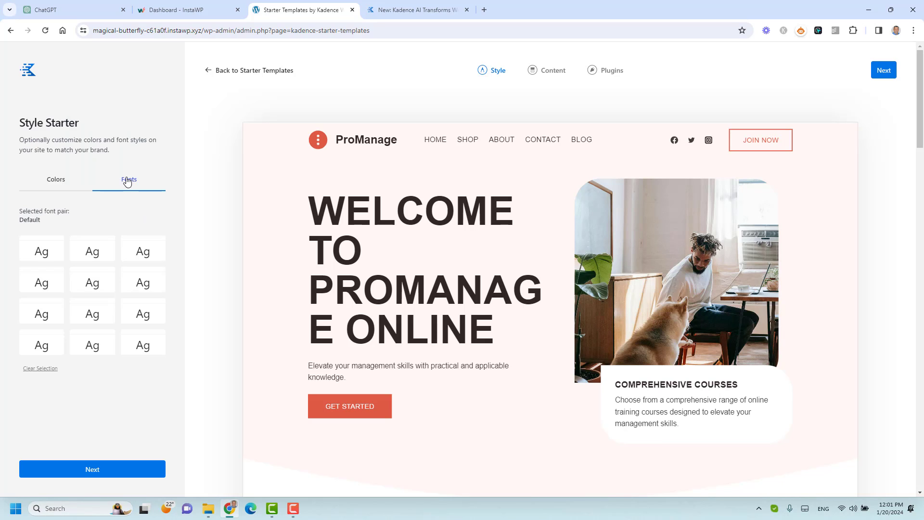
click(93, 261)
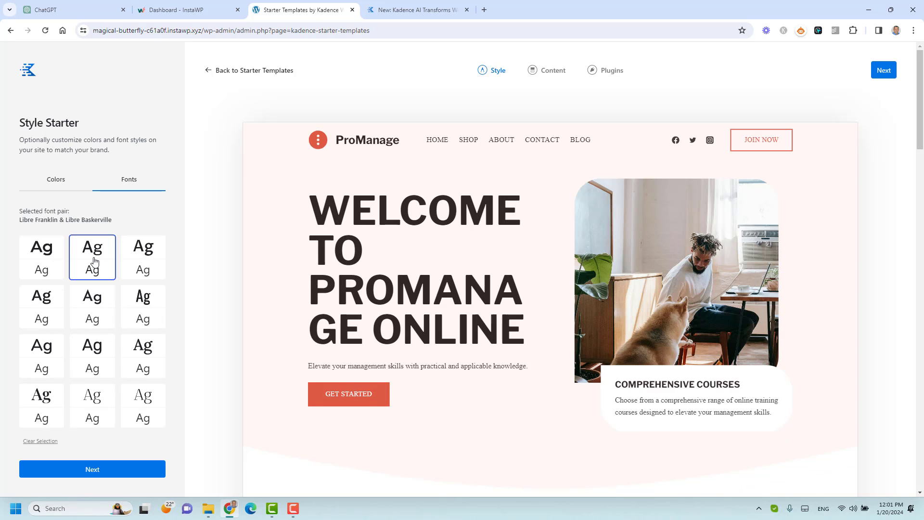
click(38, 258)
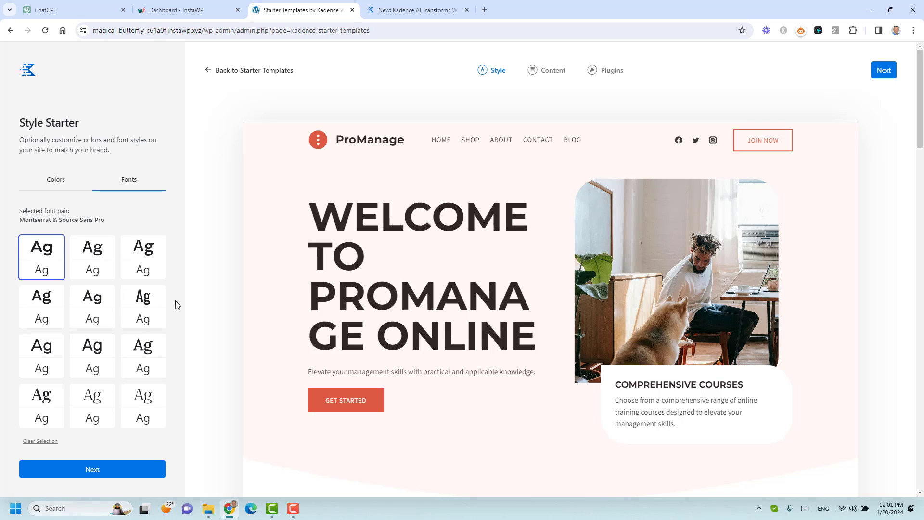
click(143, 362)
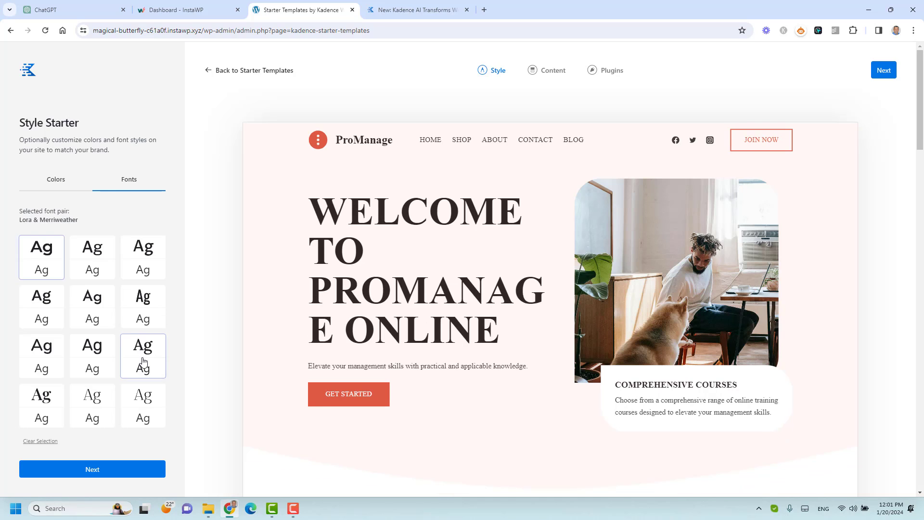
click(131, 472)
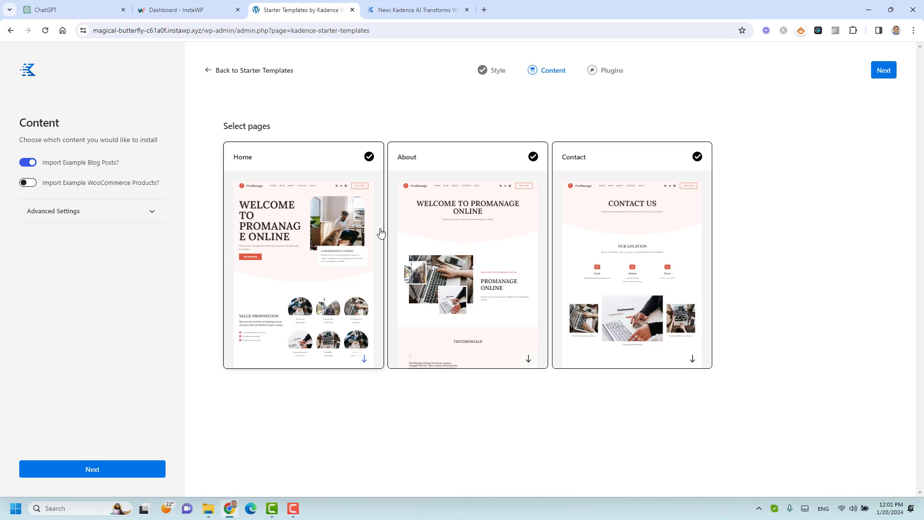
Keep the Home, About and Contact pages with the default import settings, and launch the site with only the required Kadence Blocks plugin.
click(115, 221)
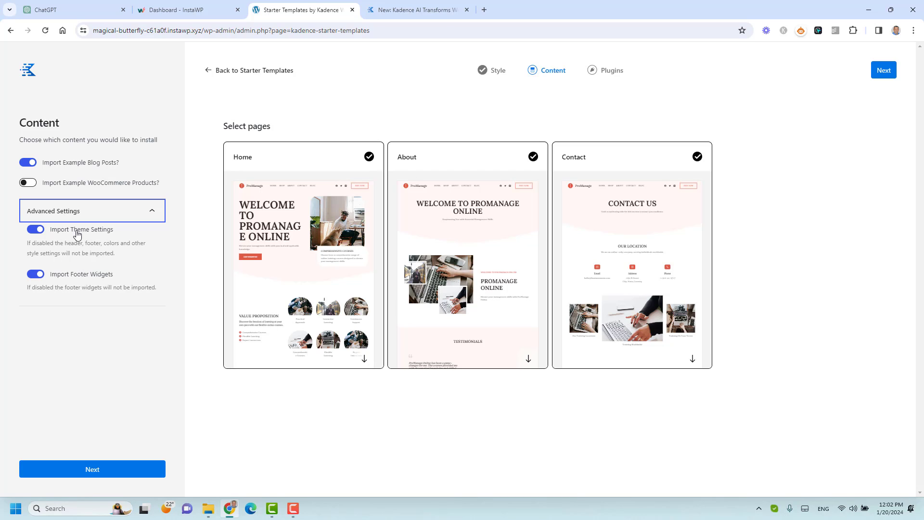
click(113, 470)
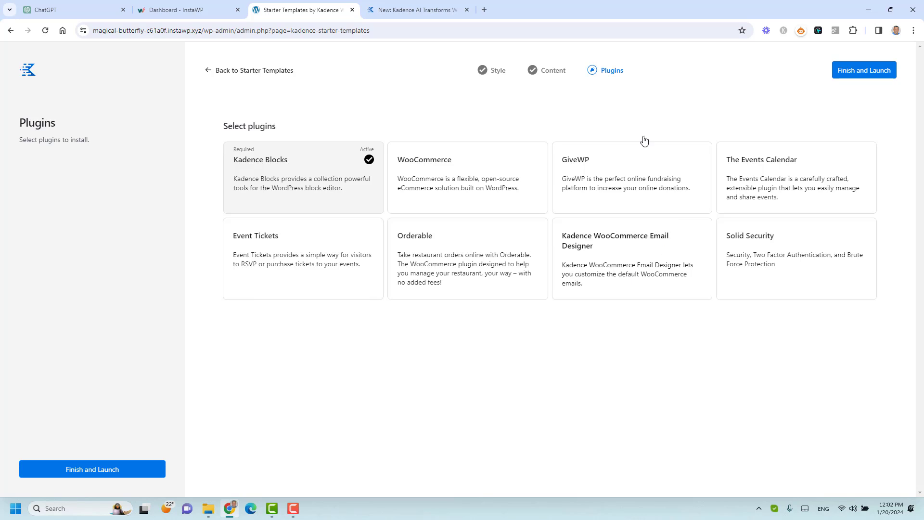
click(858, 76)
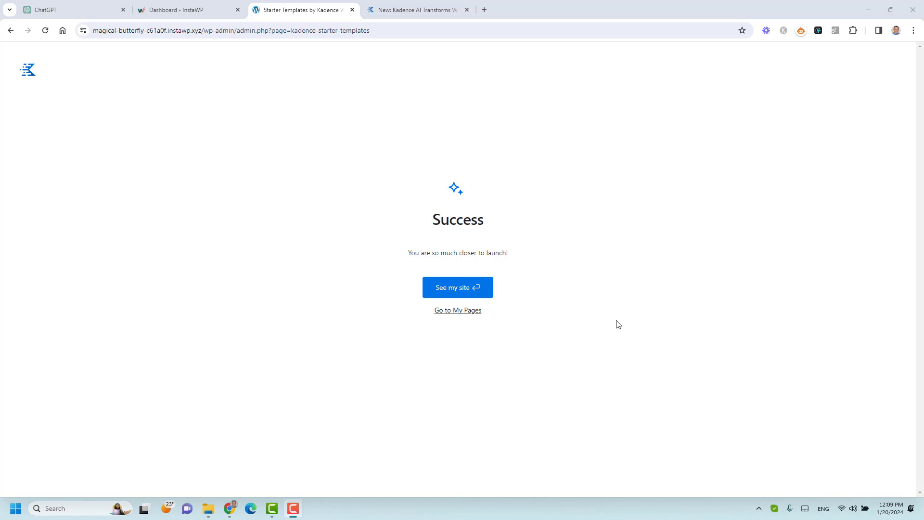
Open the generated site and review the home page's hero, value proposition and training course sections.
click(457, 291)
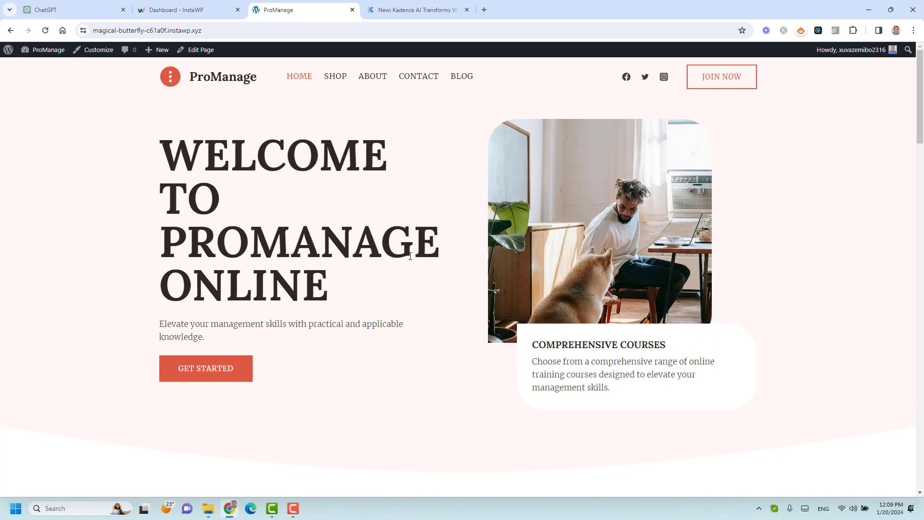
scroll(409, 260, up, 5)
scroll(350, 280, down, 2)
triple_click(583, 269)
click(582, 269)
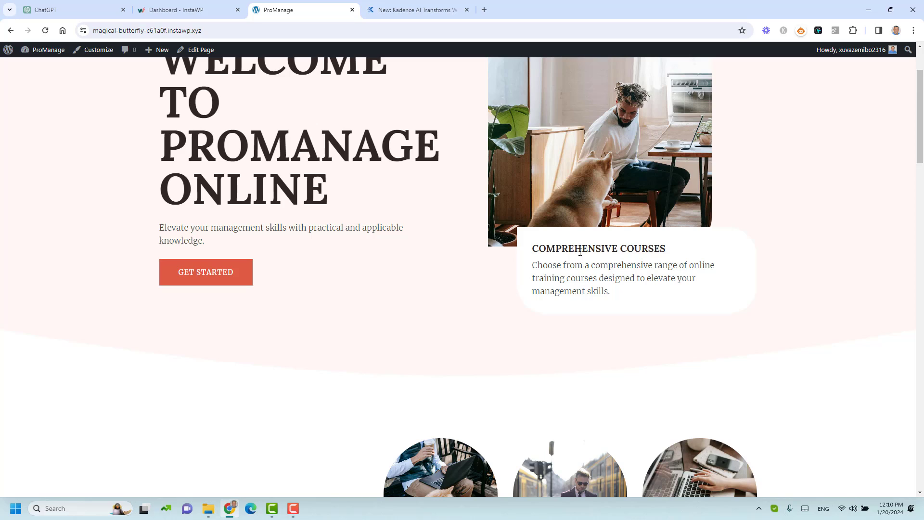
triple_click(584, 290)
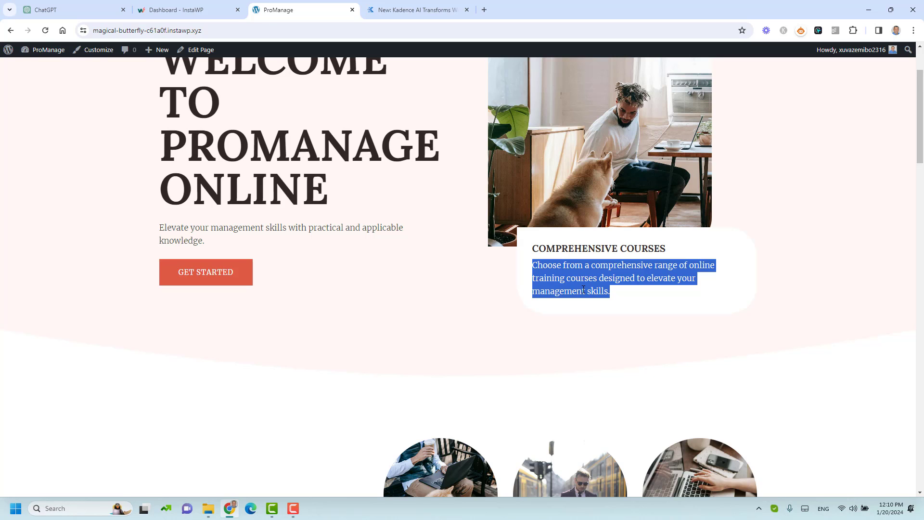
scroll(584, 291, down, 10)
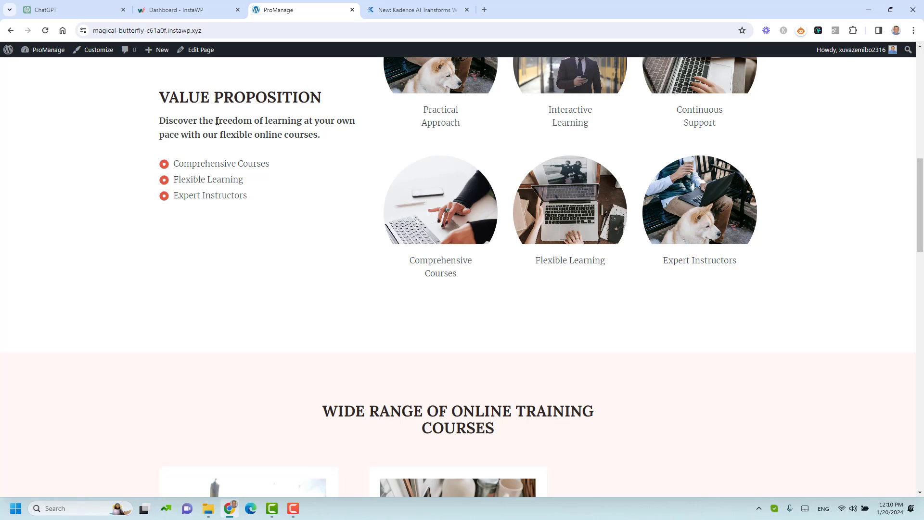
drag(217, 121, 288, 121)
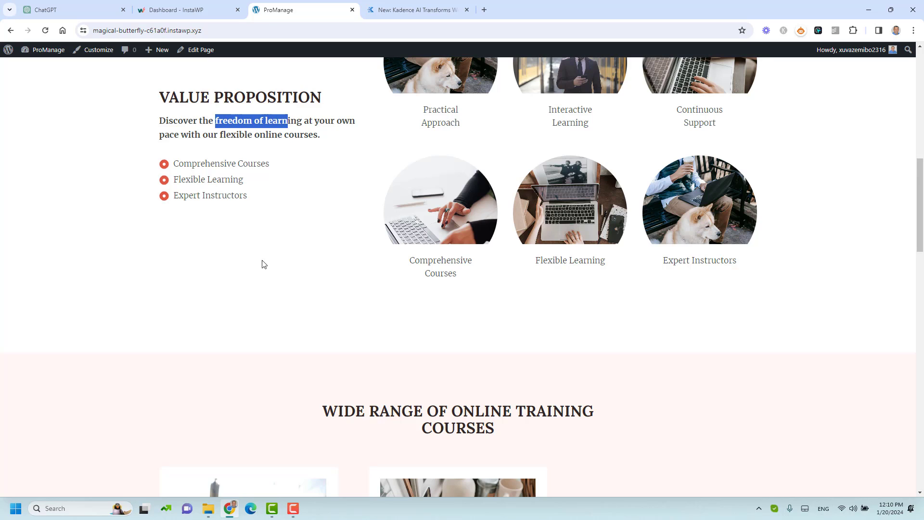
scroll(260, 271, down, 7)
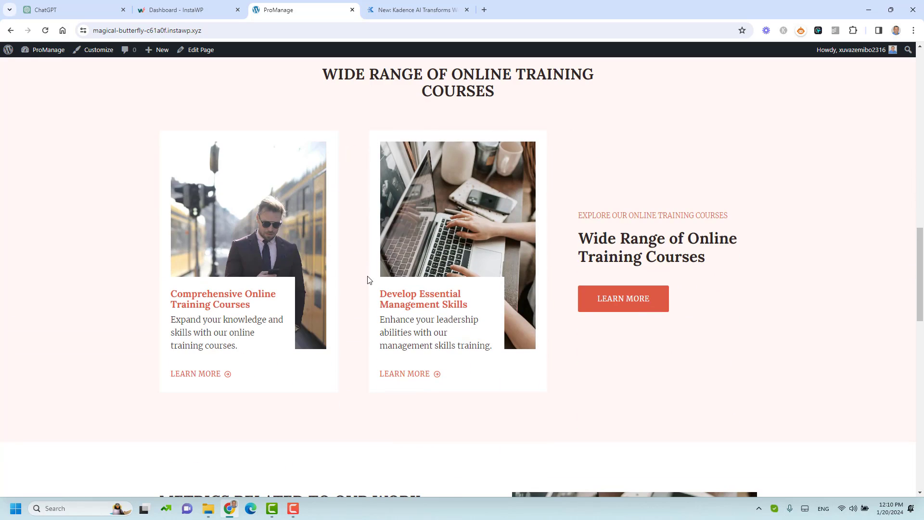
scroll(288, 281, up, 15)
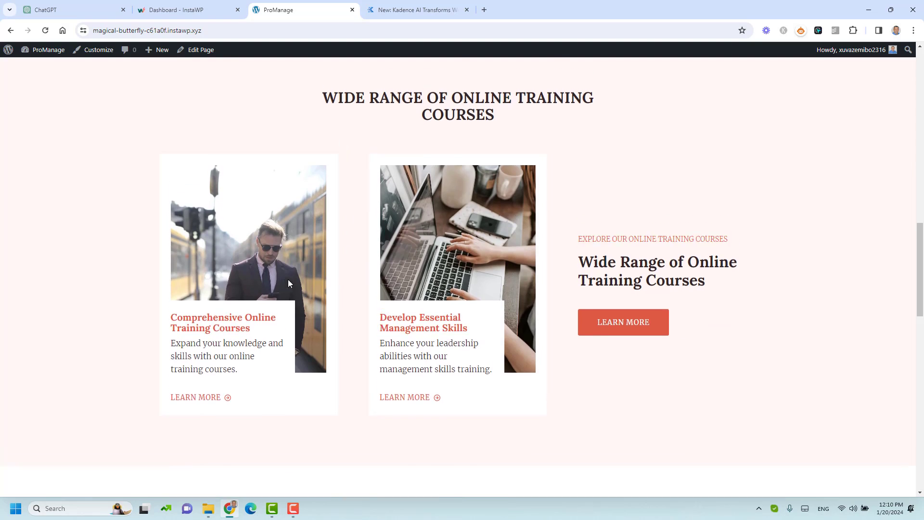
Review the About page's heading, testimonials, image carousel, expert team section and footer.
click(373, 80)
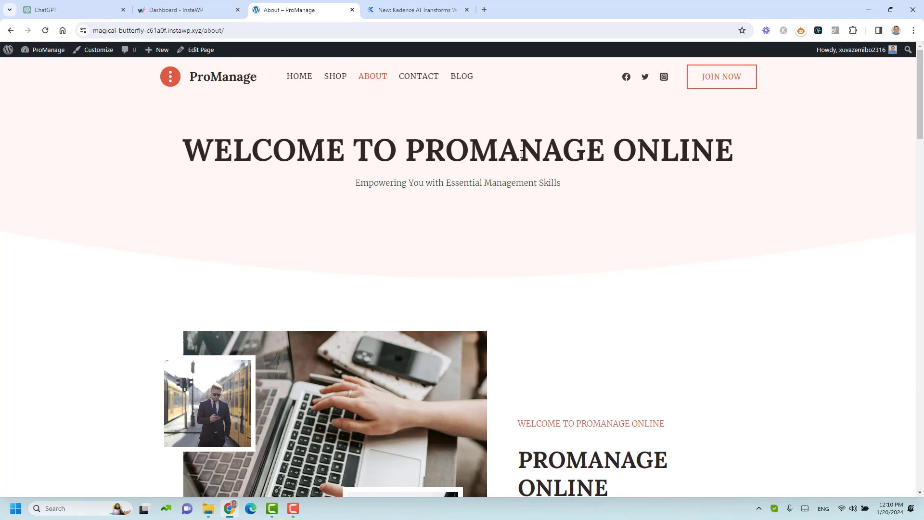
drag(416, 155, 672, 148)
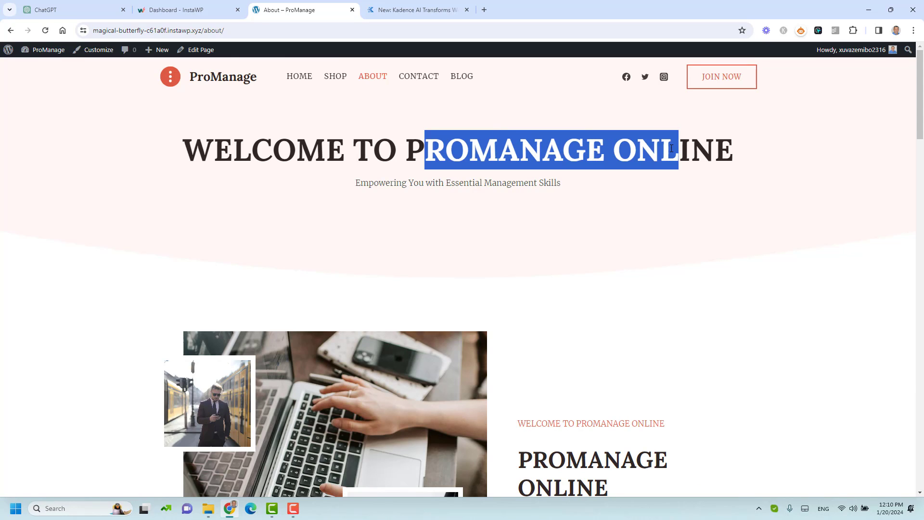
click(571, 146)
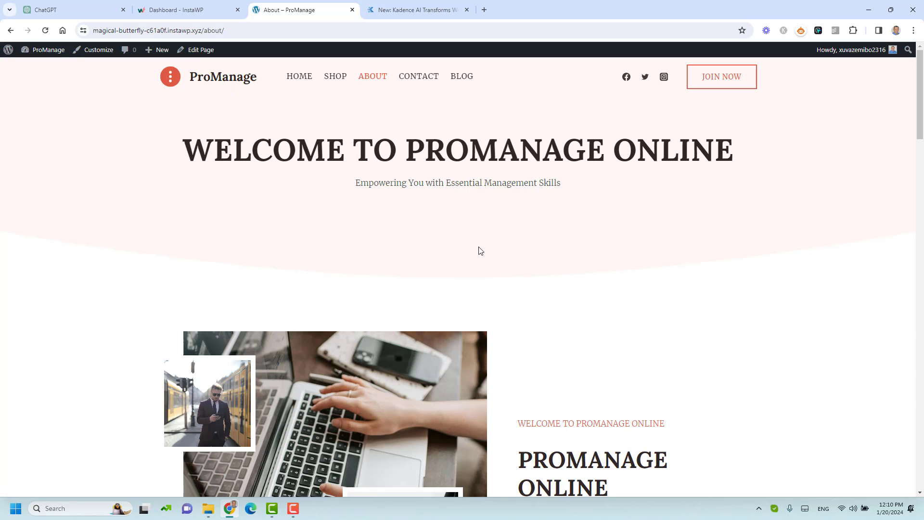
scroll(528, 273, down, 12)
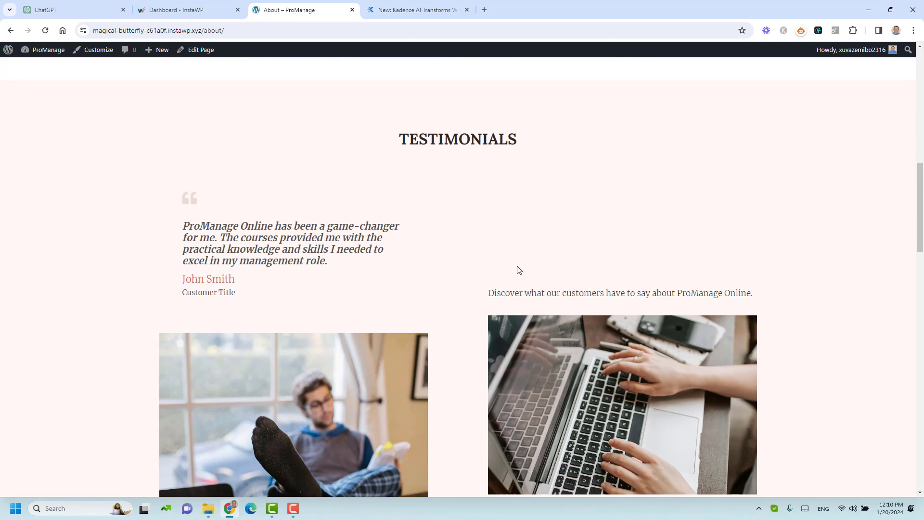
scroll(378, 254, down, 12)
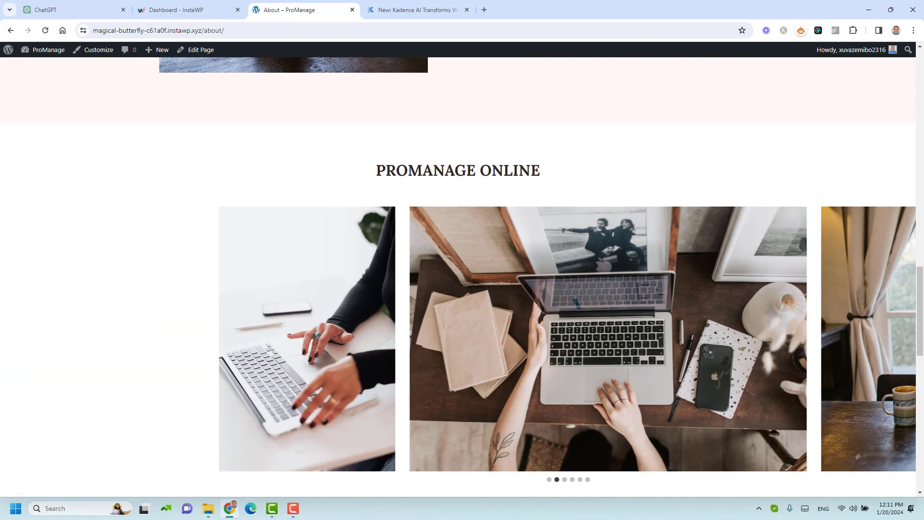
scroll(391, 259, down, 6)
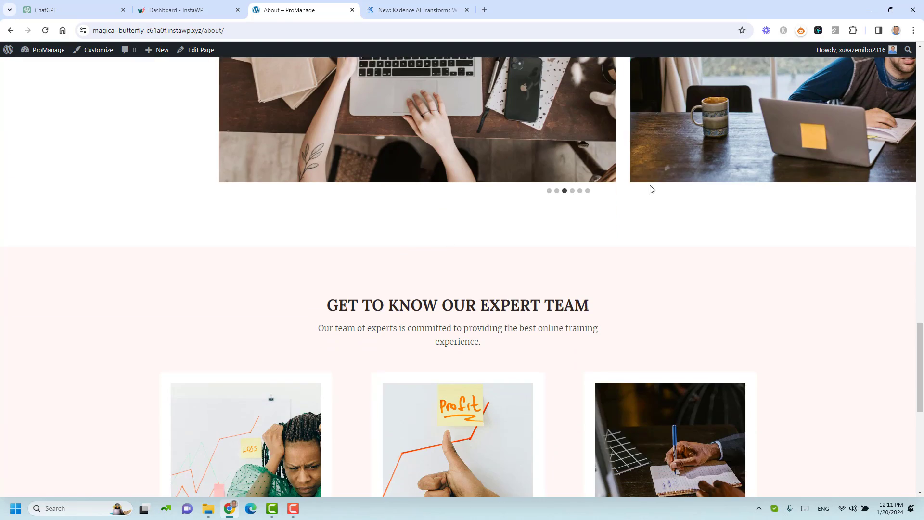
scroll(631, 243, up, 5)
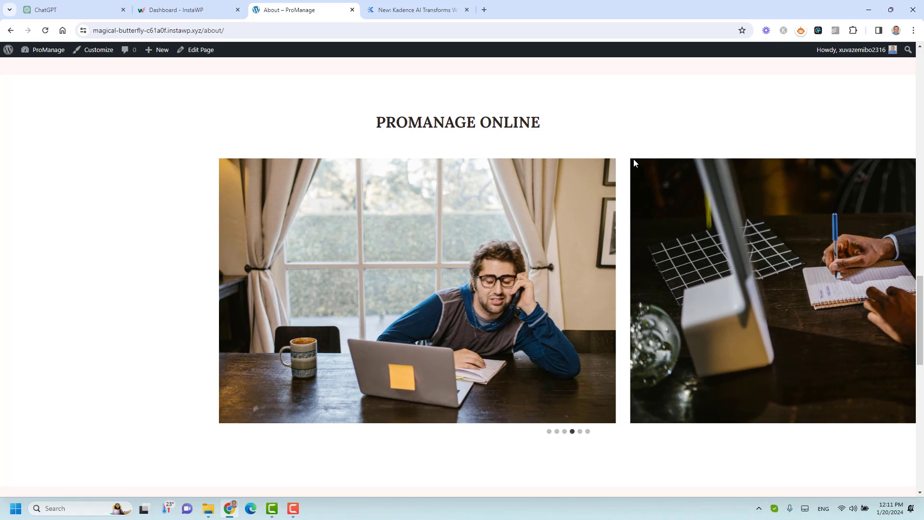
scroll(634, 159, down, 6)
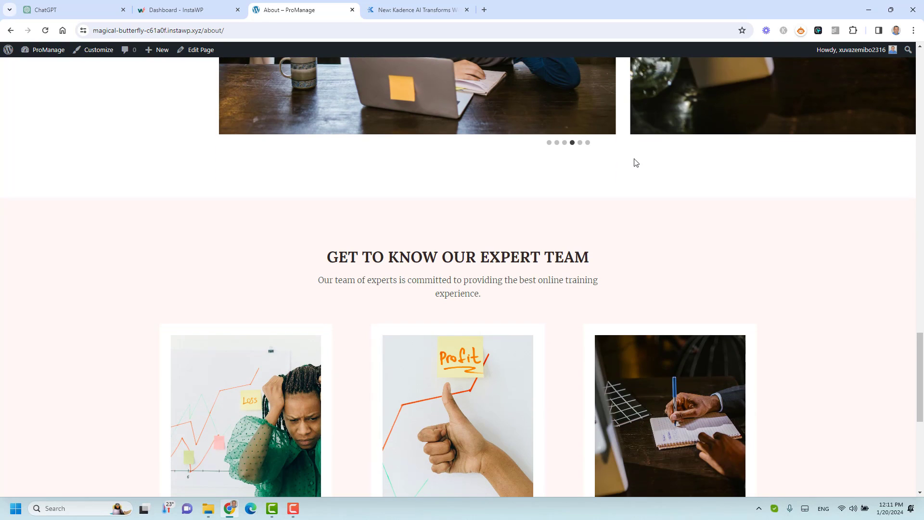
scroll(551, 202, down, 6)
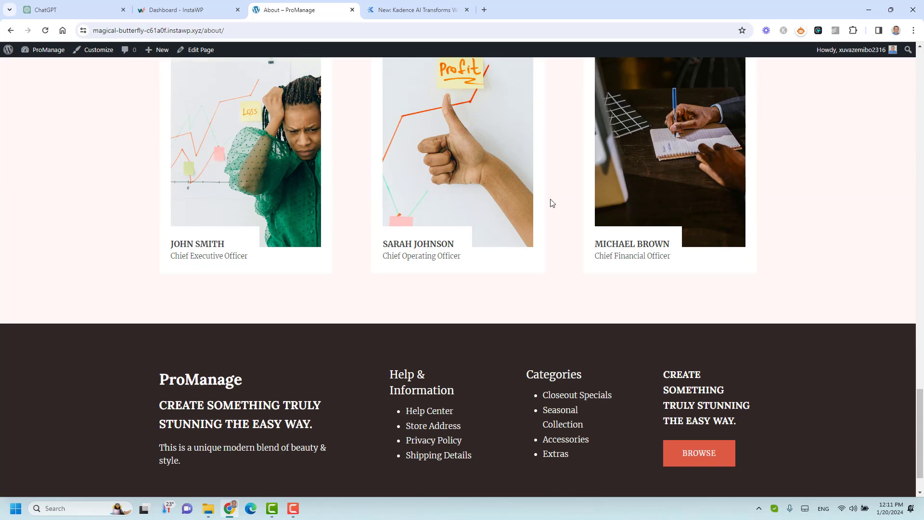
scroll(452, 239, up, 2)
scroll(453, 240, up, 20)
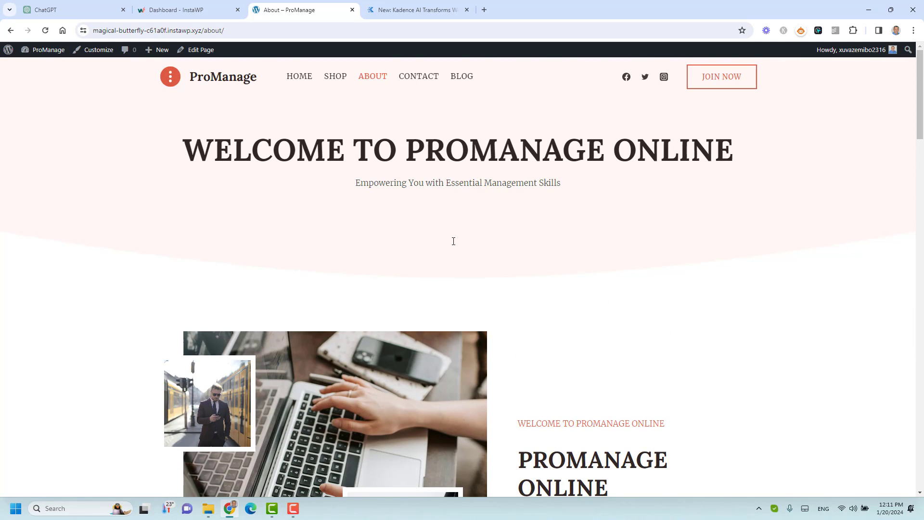
Review the Contact page's location details, training images, FAQ accordion and contact form, collapsing the "What is ProManage Online?" answer.
click(413, 76)
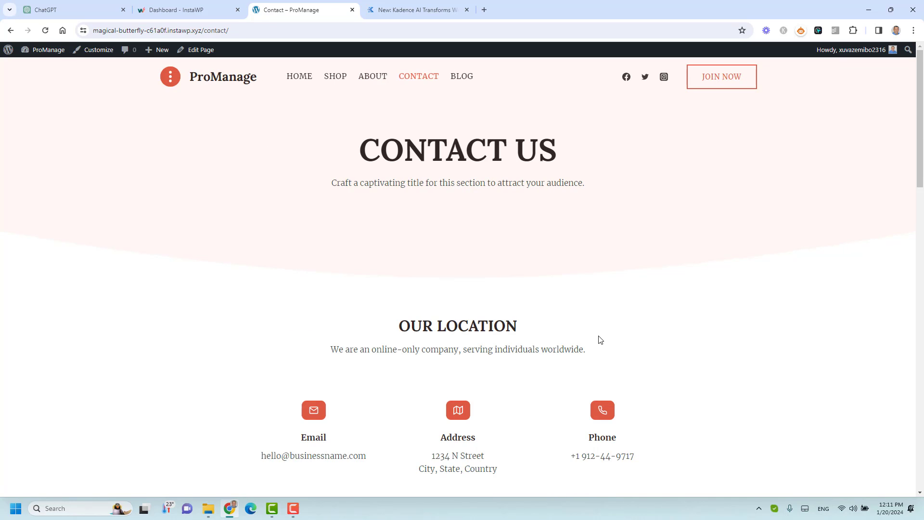
scroll(597, 332, down, 4)
scroll(339, 291, down, 10)
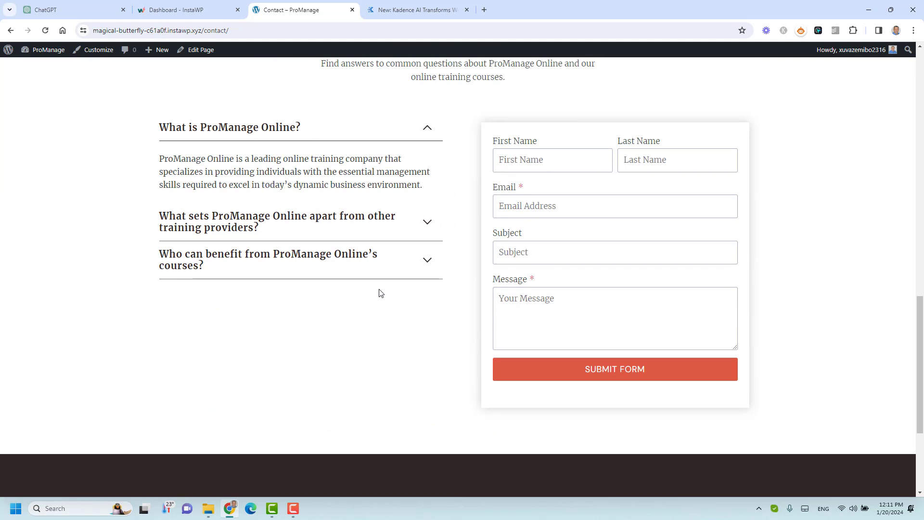
click(393, 139)
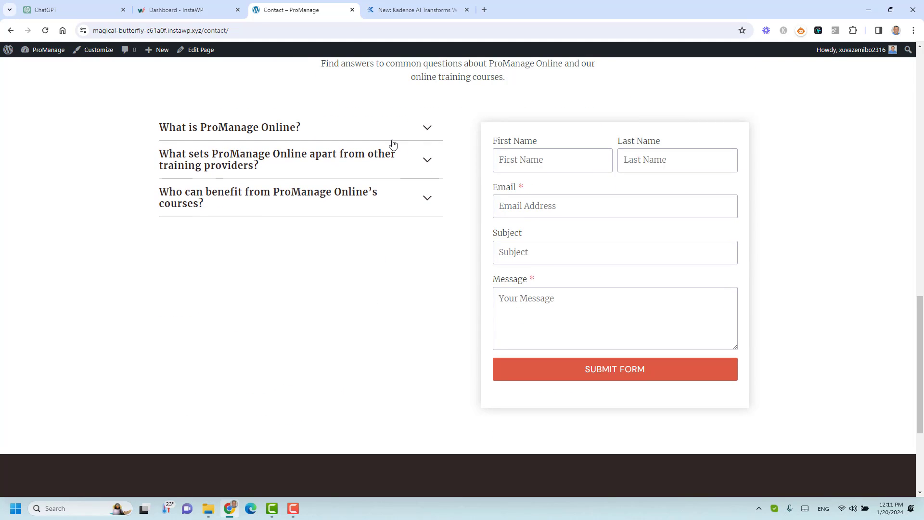
scroll(285, 262, up, 15)
scroll(286, 263, down, 12)
scroll(286, 264, up, 6)
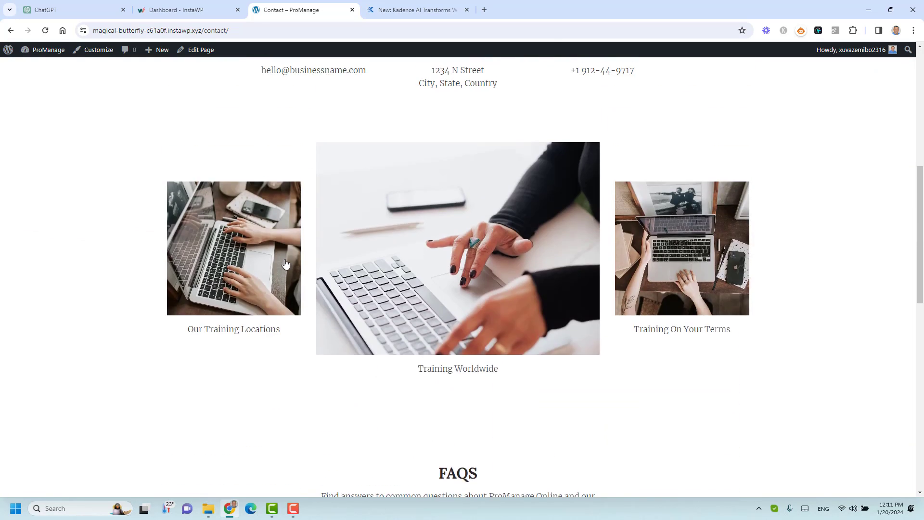
scroll(285, 263, up, 8)
Return to the Home page, open it in the block editor in a separate tab, and dismiss the welcome guide.
click(299, 81)
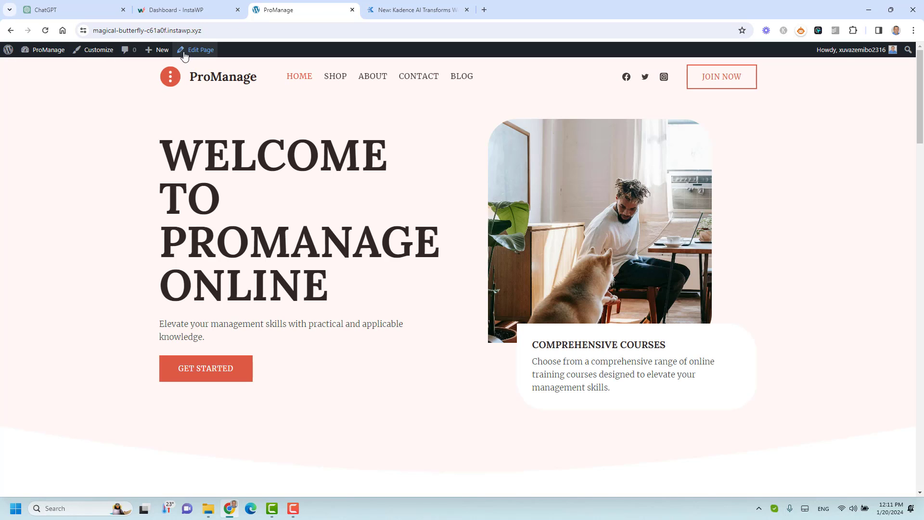
middle_click(186, 52)
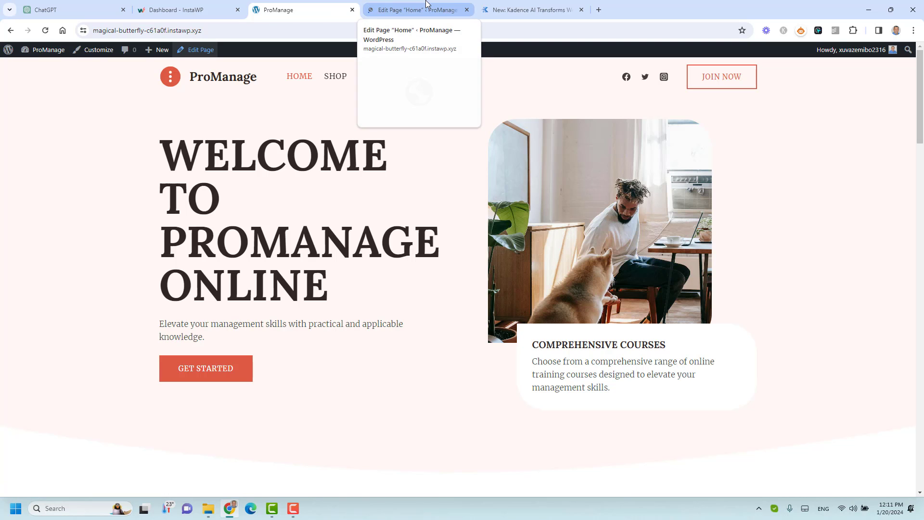
click(426, 6)
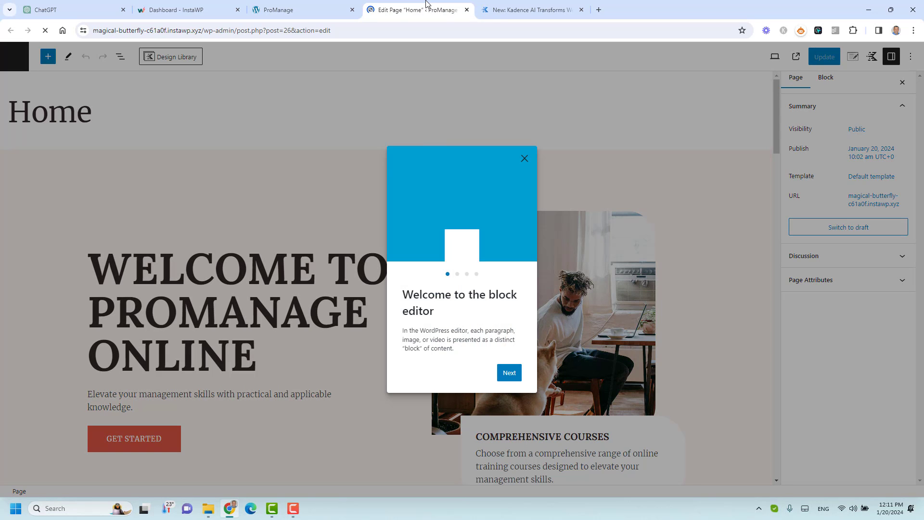
click(525, 159)
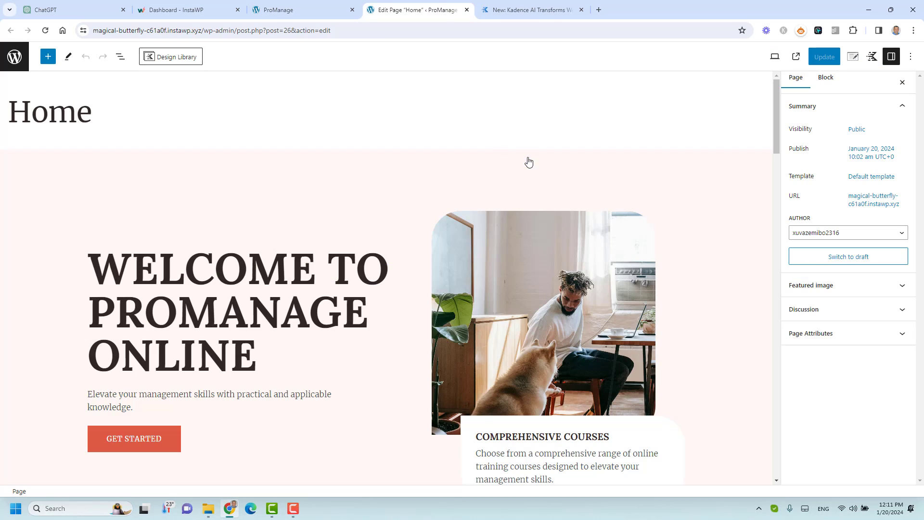
Show the block list view and inspect the first two row layouts and the "Welcome to ProManage Online" heading block.
click(121, 56)
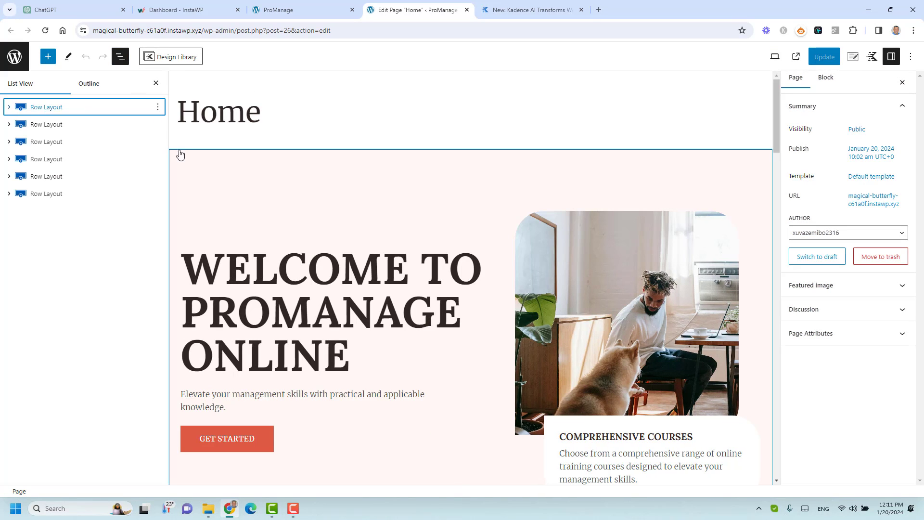
click(45, 114)
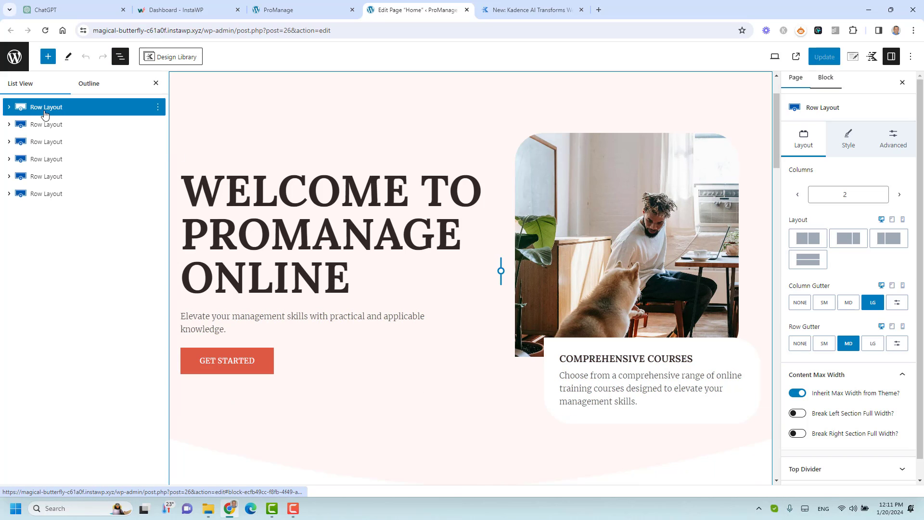
scroll(289, 240, down, 12)
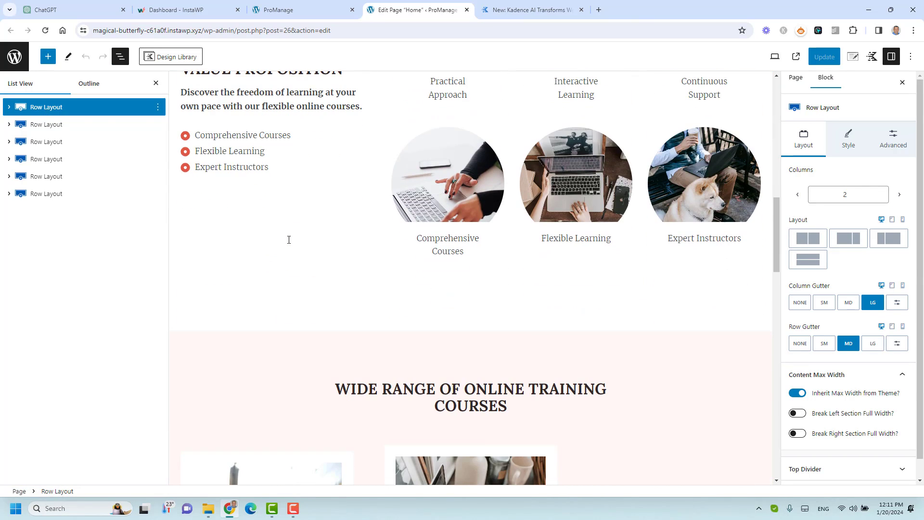
click(66, 127)
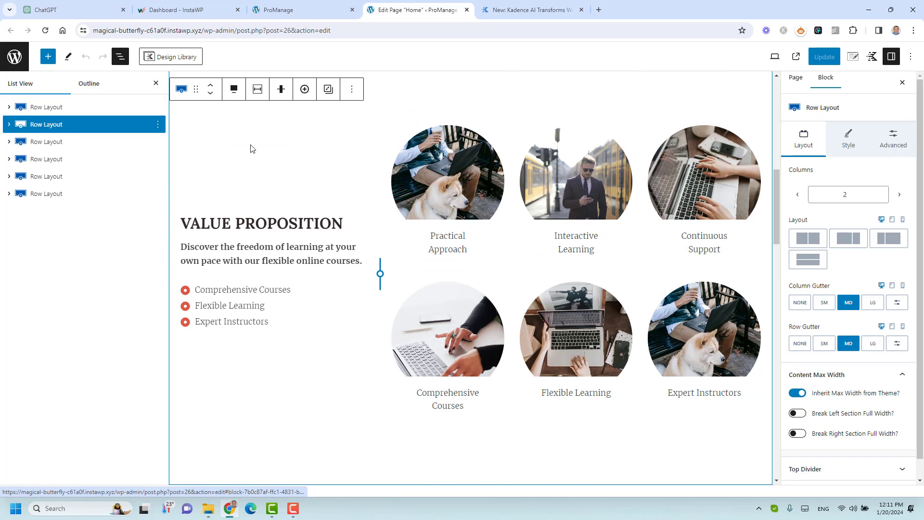
scroll(295, 284, up, 10)
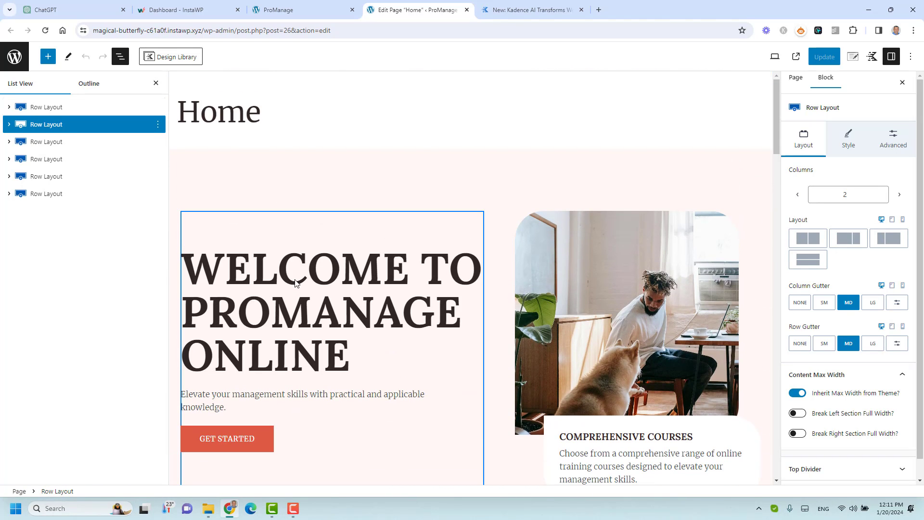
click(310, 257)
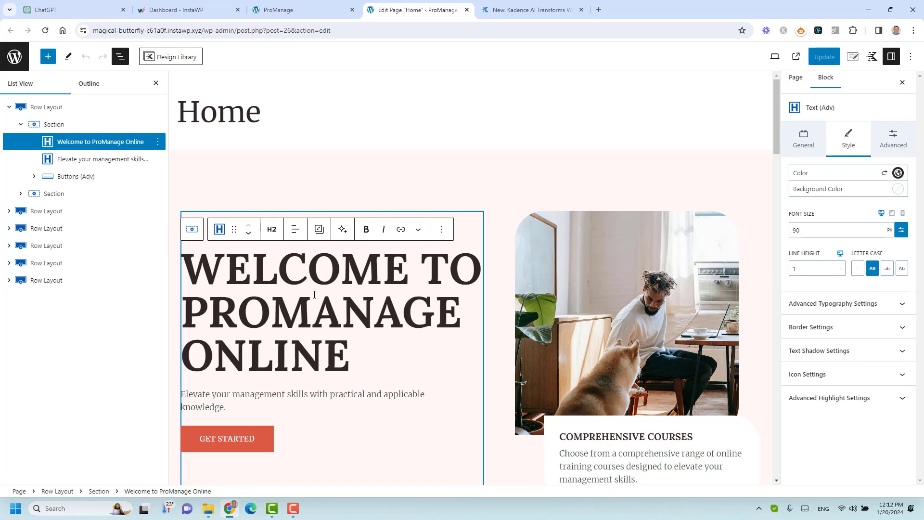
Change the hero card's heading to "Complete Courses".
scroll(316, 299, down, 3)
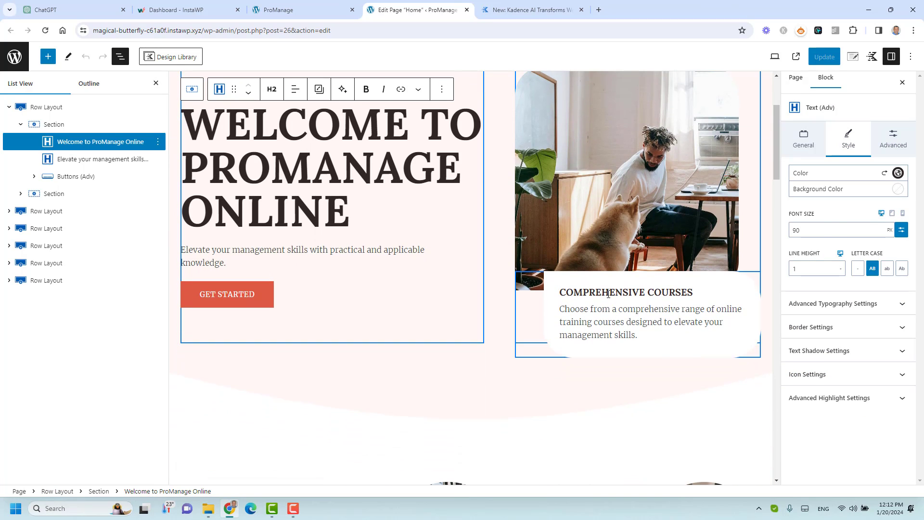
double_click(608, 295)
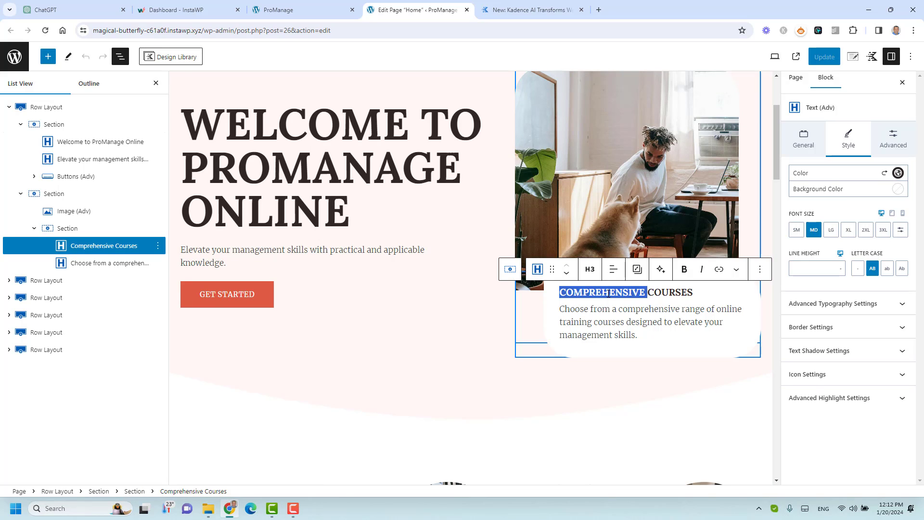
text(Complete)
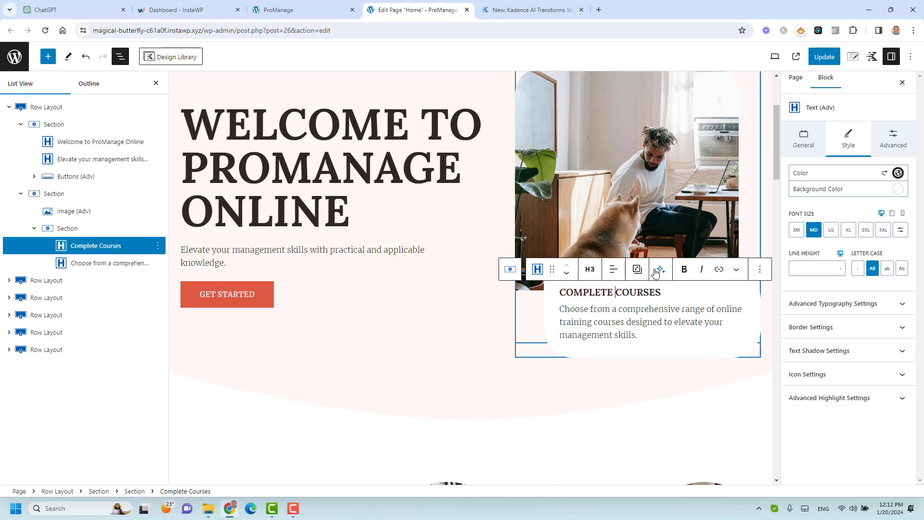
click(639, 321)
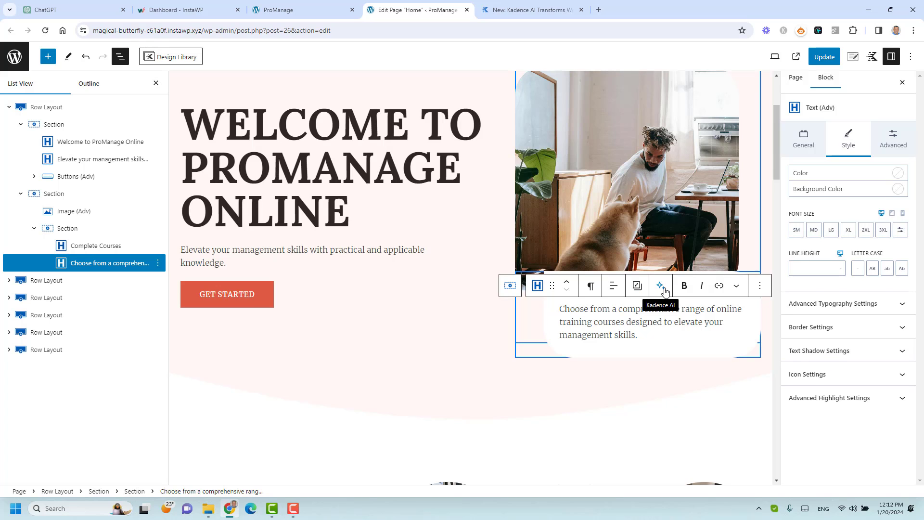
drag(562, 308, 647, 333)
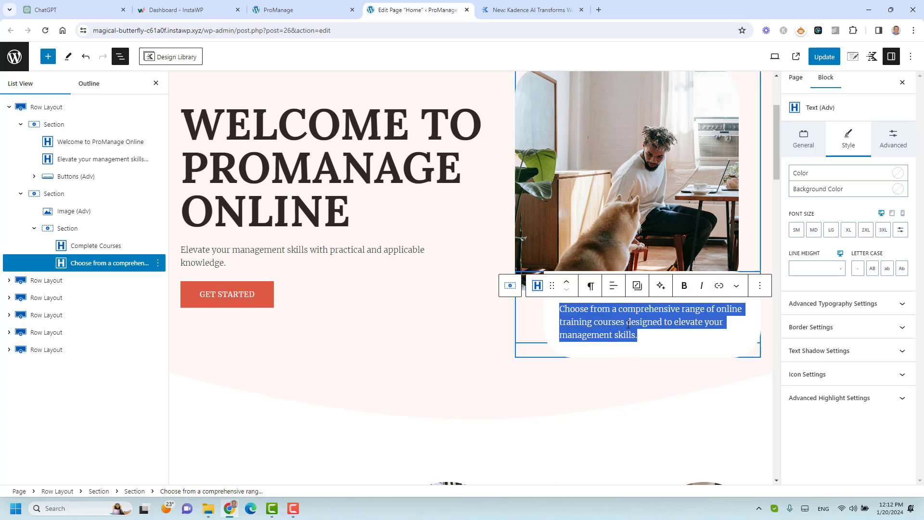
click(661, 286)
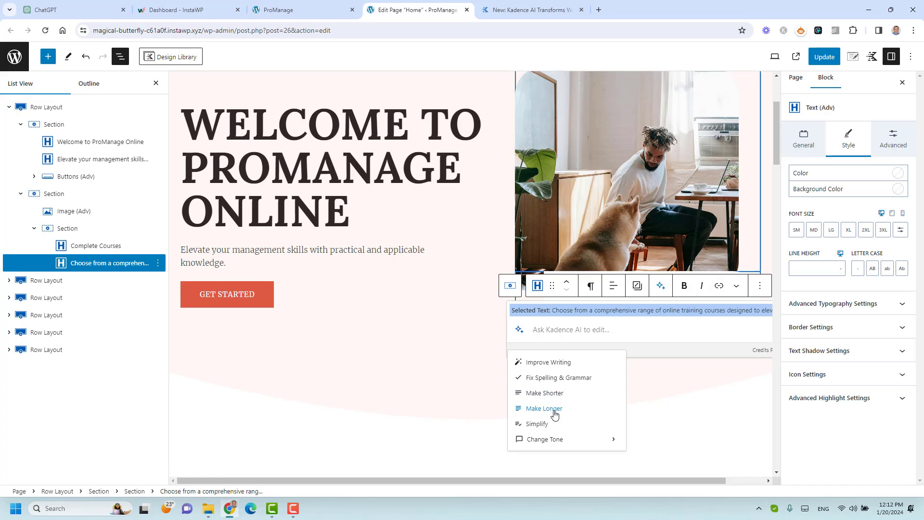
click(555, 365)
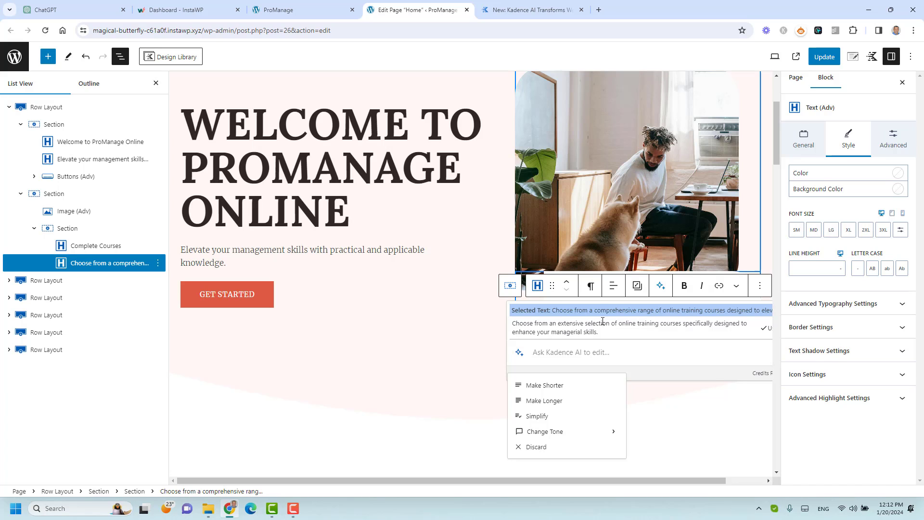
triple_click(601, 310)
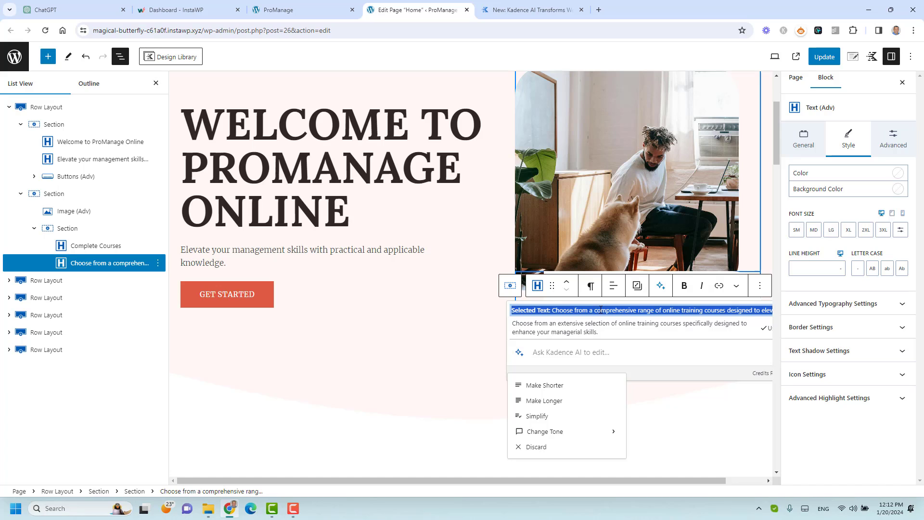
click(584, 332)
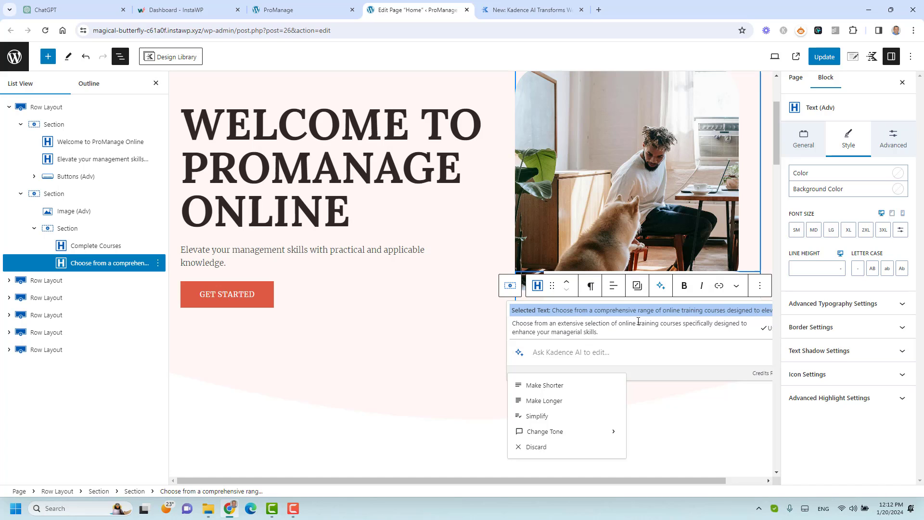
click(440, 357)
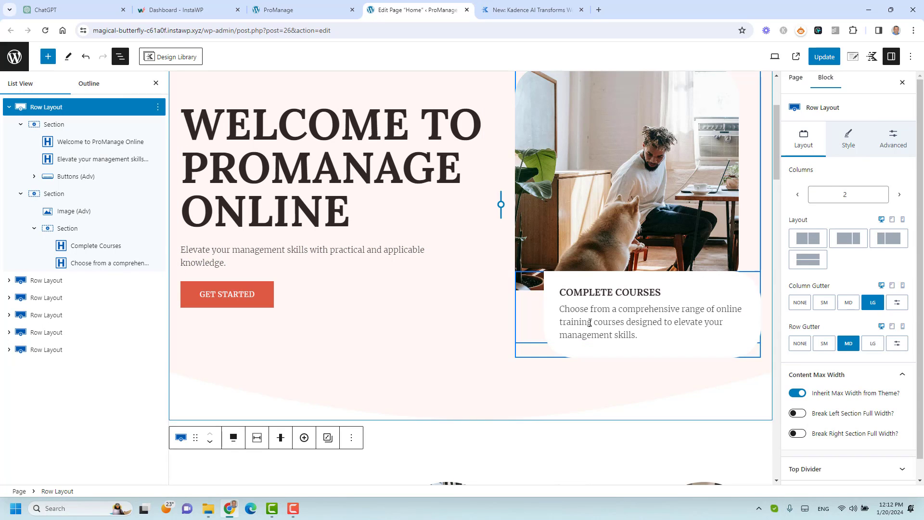
Rewrite the full description under "Complete Courses" with Kadence AI's Improve Writing option and apply the suggested text.
click(589, 323)
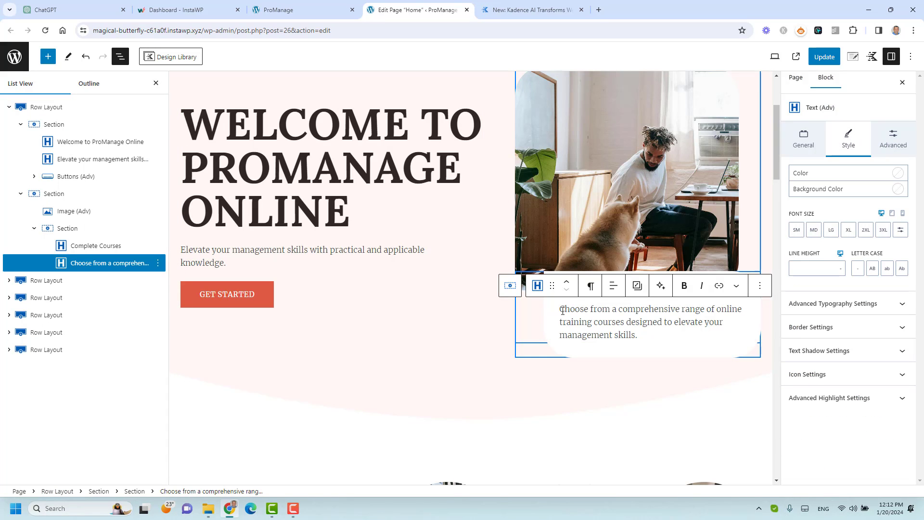
drag(561, 310, 640, 335)
click(661, 286)
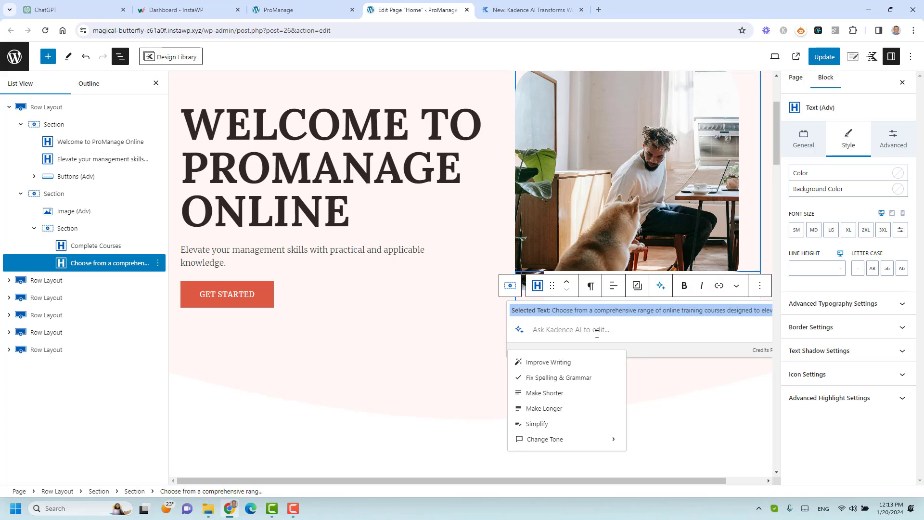
click(568, 366)
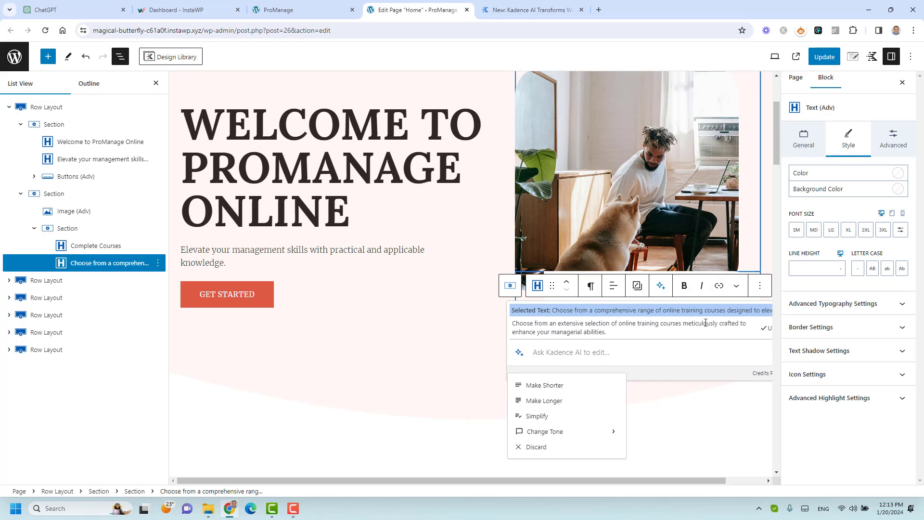
click(763, 332)
click(609, 313)
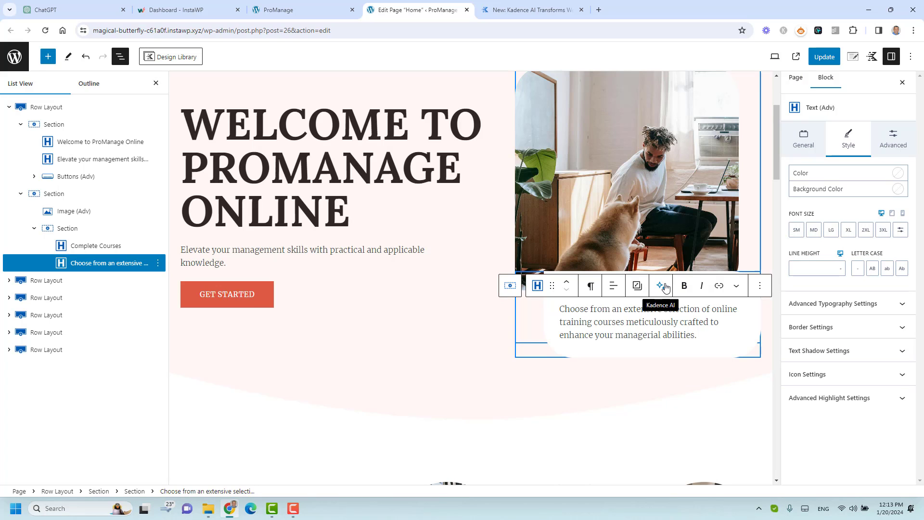
Select the Practical Approach image in the Value Proposition section, view its replacement options, and return to the hero section.
scroll(564, 335, down, 5)
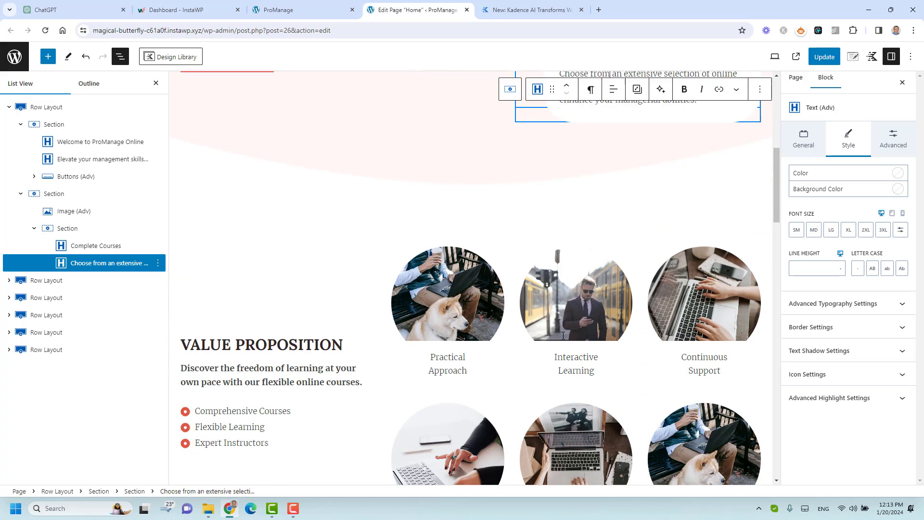
scroll(563, 336, down, 3)
scroll(482, 338, up, 5)
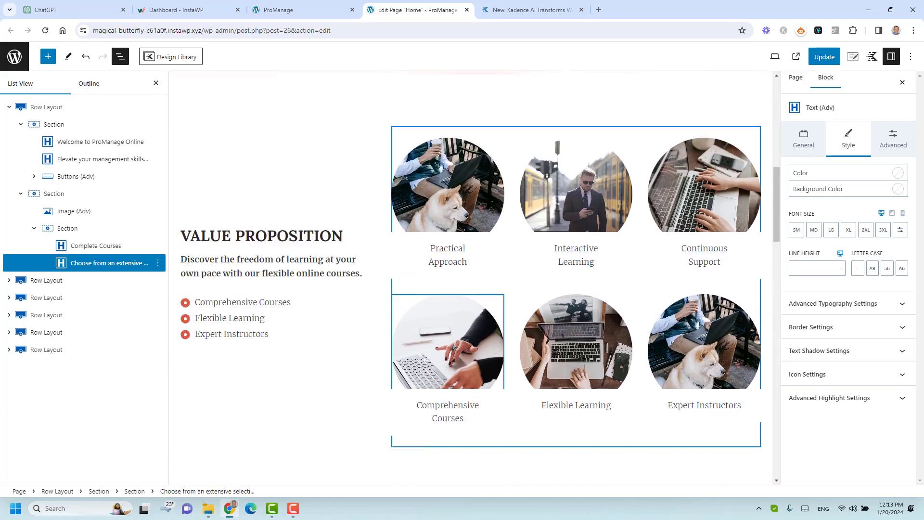
click(482, 339)
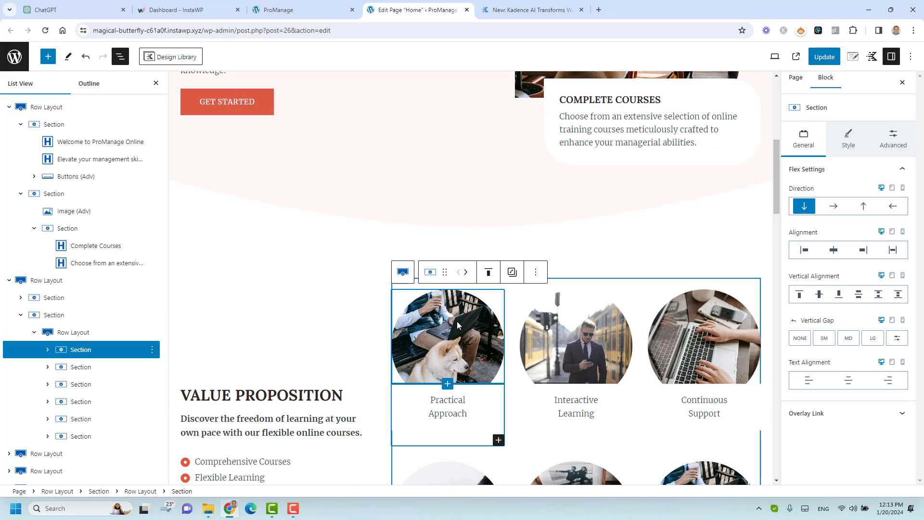
click(48, 350)
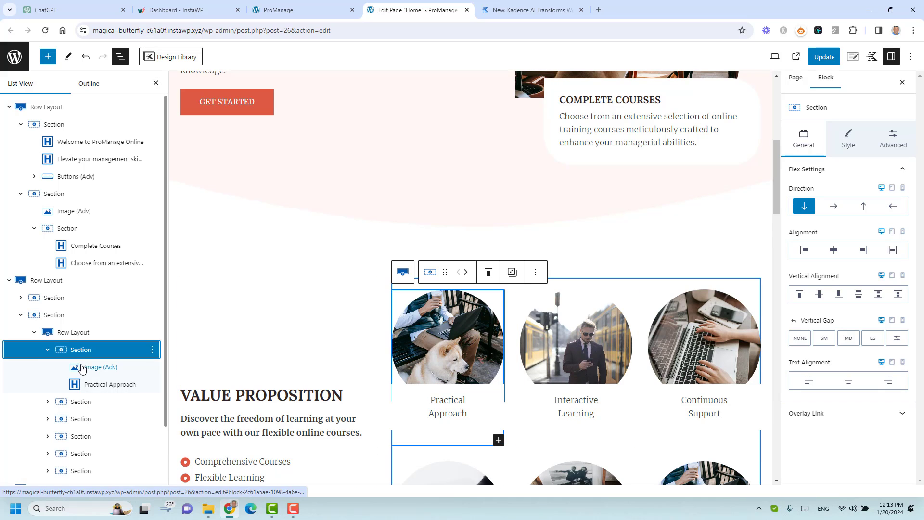
click(410, 324)
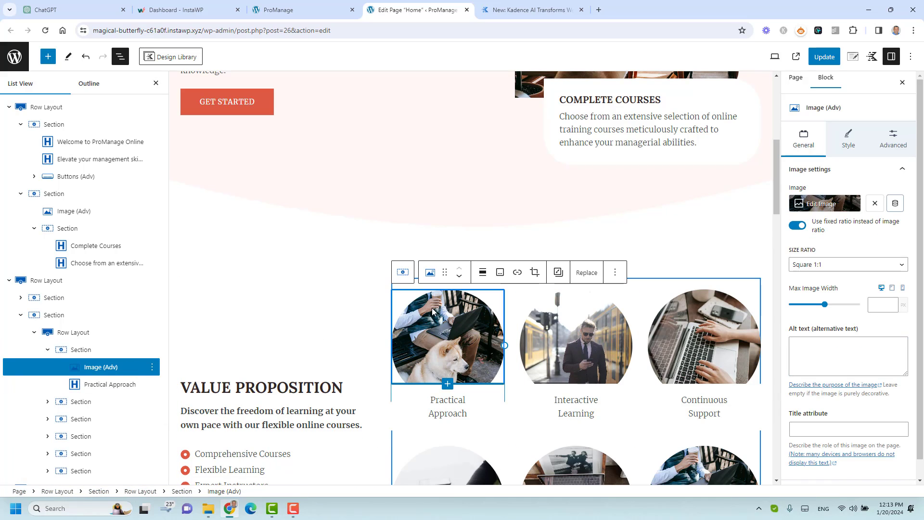
click(583, 273)
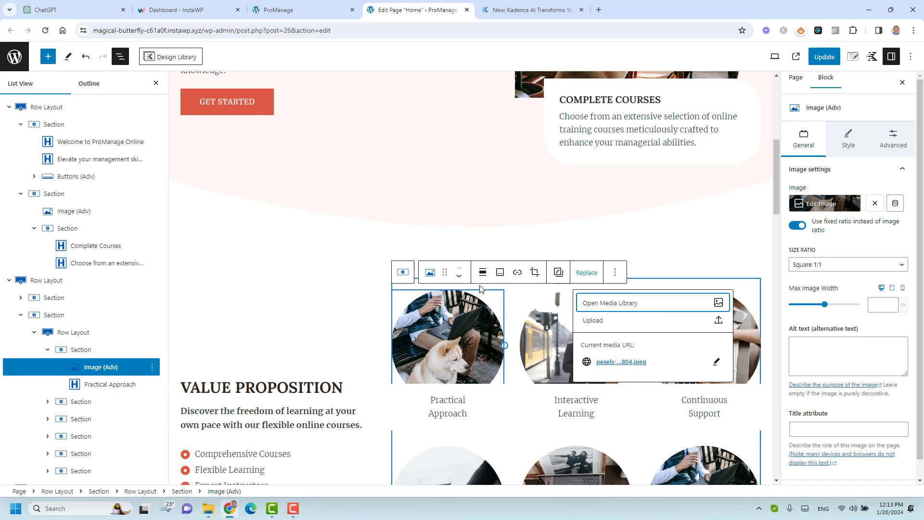
click(350, 275)
scroll(350, 273, up, 5)
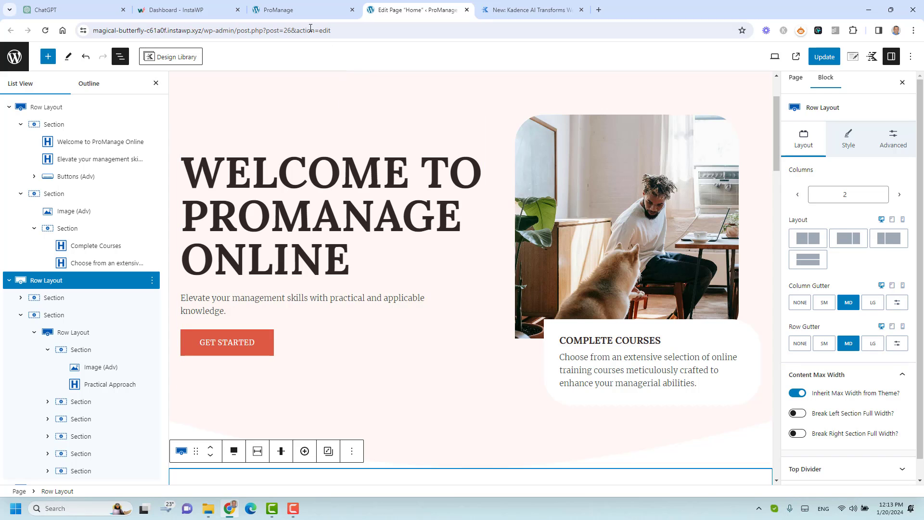
Leave the Home page editor without saving the changes and open the theme Customizer.
click(7, 65)
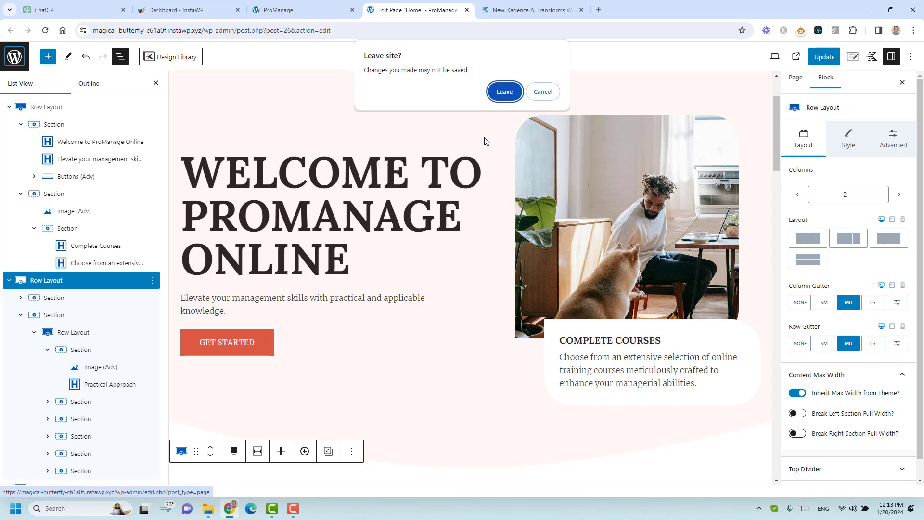
click(505, 91)
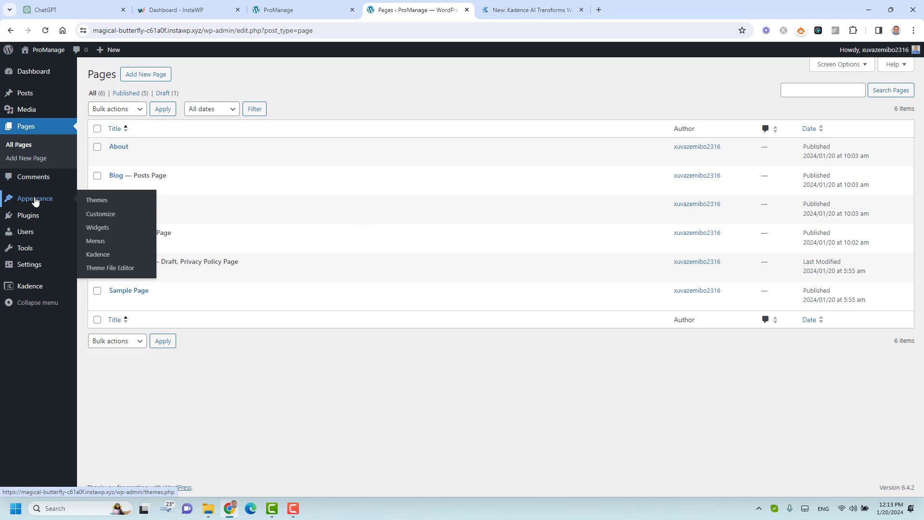
click(99, 214)
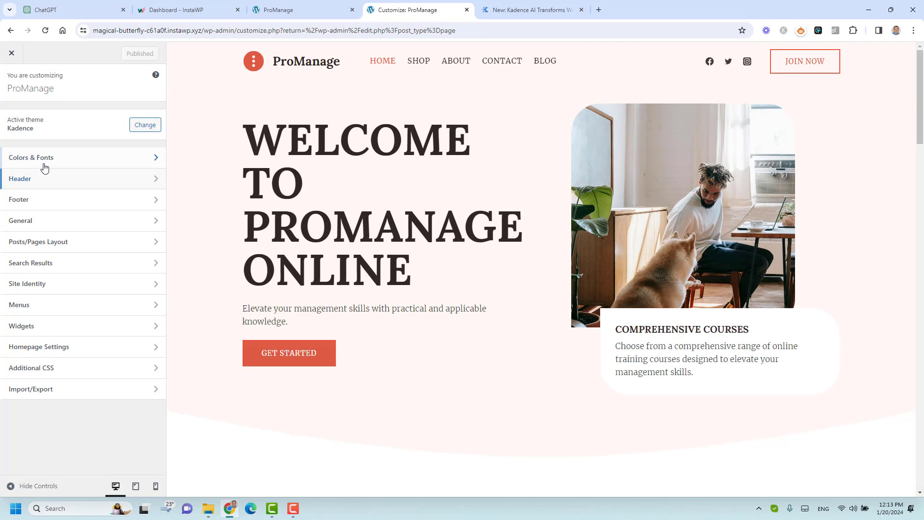
In the Typography settings, try Metal as the base font, and replace it with Spectral found by searching "spec".
click(44, 159)
click(46, 160)
click(46, 147)
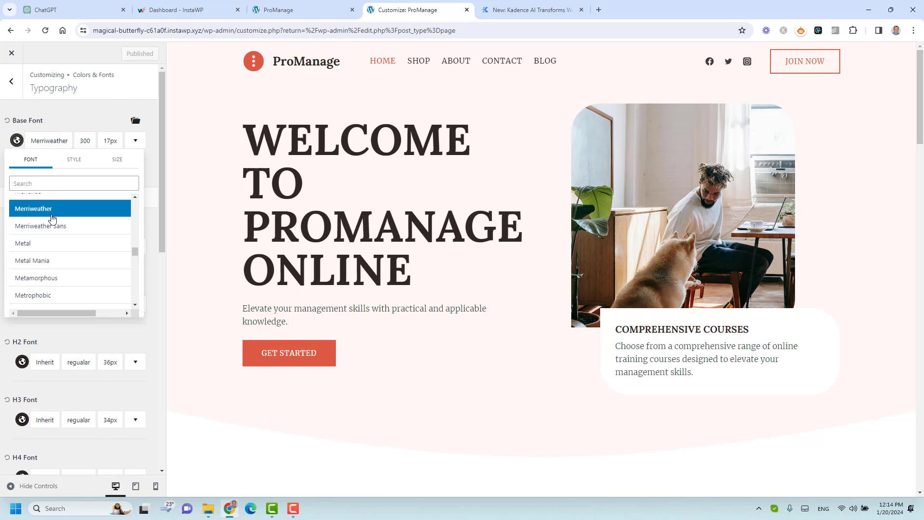
click(52, 247)
click(69, 180)
text(spec)
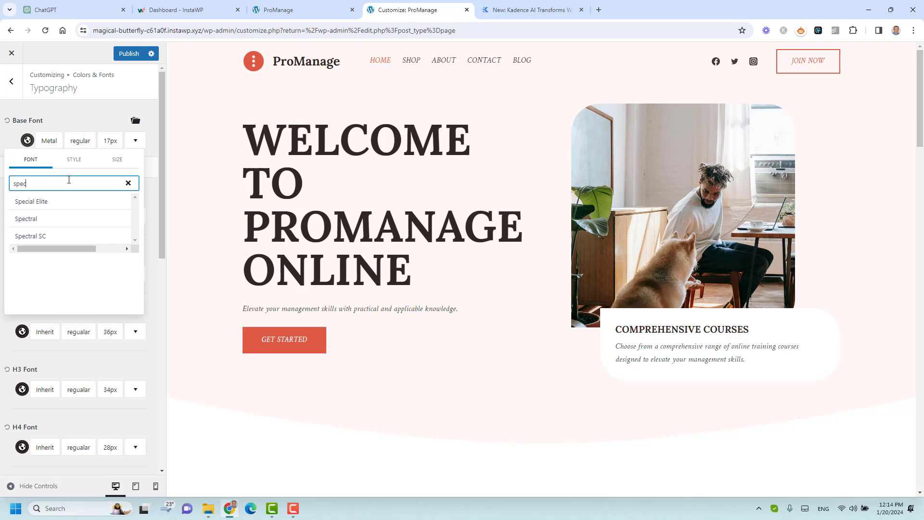
click(63, 219)
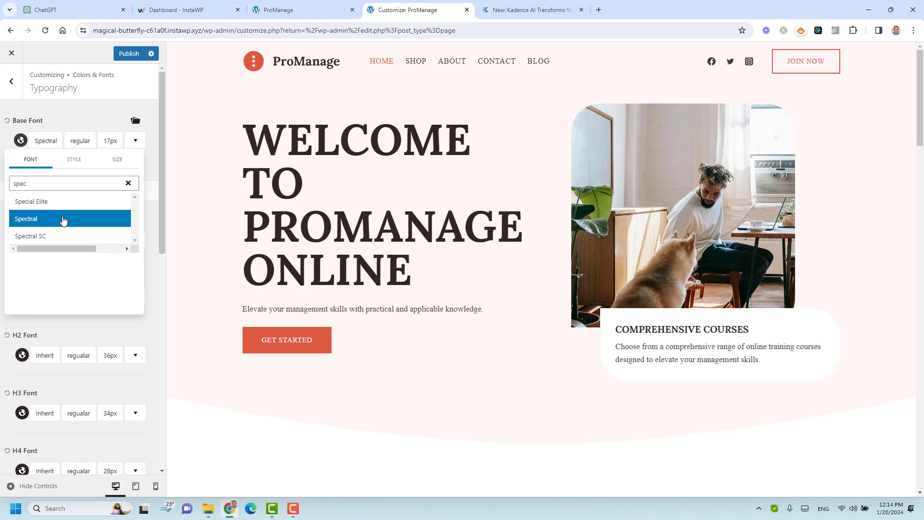
Check the page preview and change the base font to Spectral SC.
scroll(398, 272, down, 10)
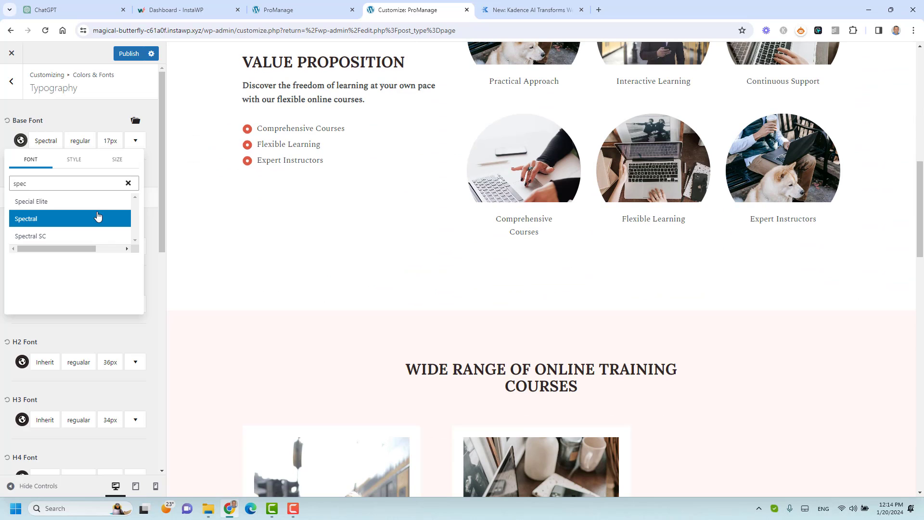
click(74, 237)
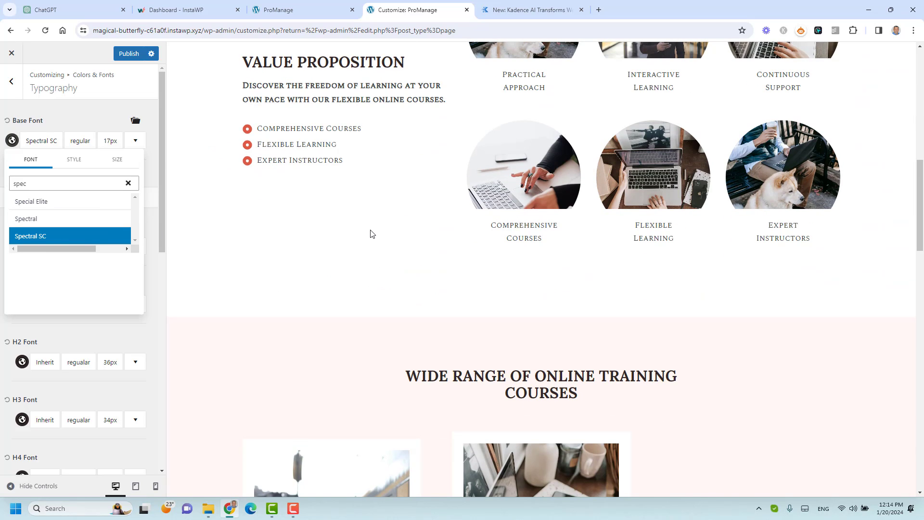
scroll(371, 234, up, 6)
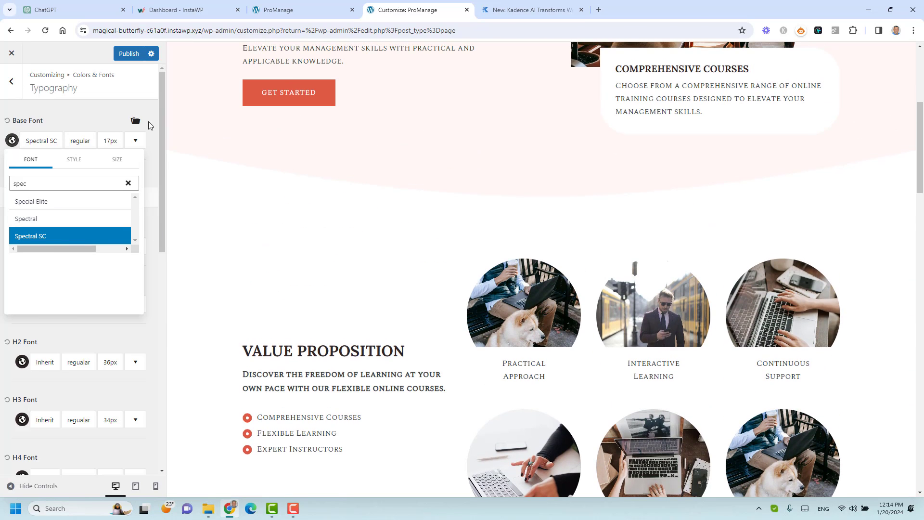
click(86, 107)
Switch the site's global color palette to Palette 3 and review the hero section in the preview.
click(4, 93)
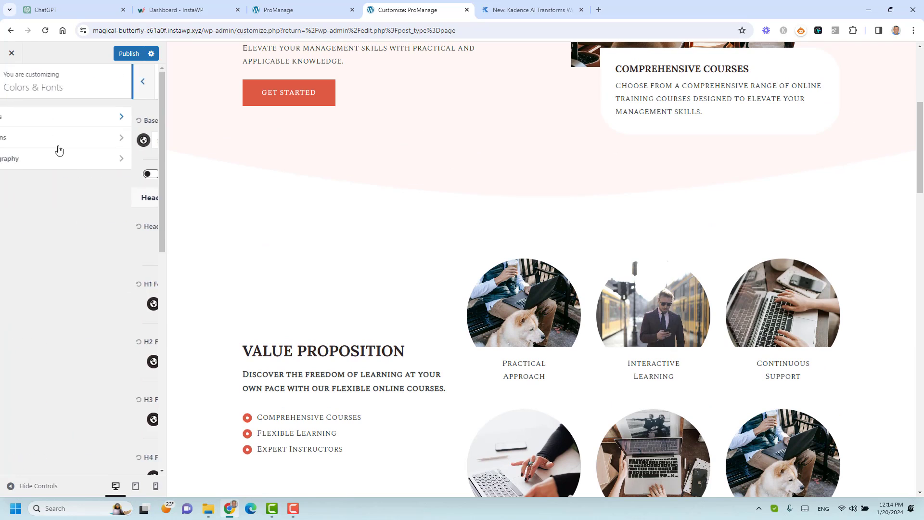
click(59, 120)
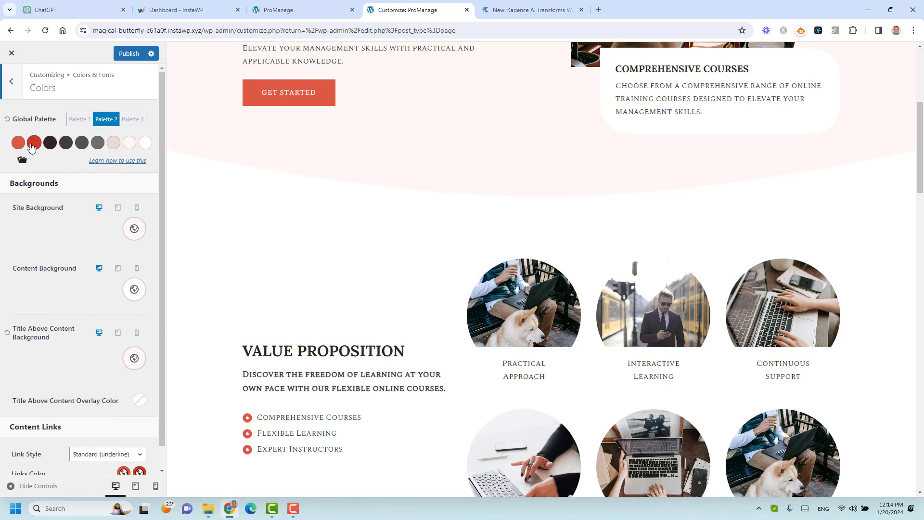
click(131, 119)
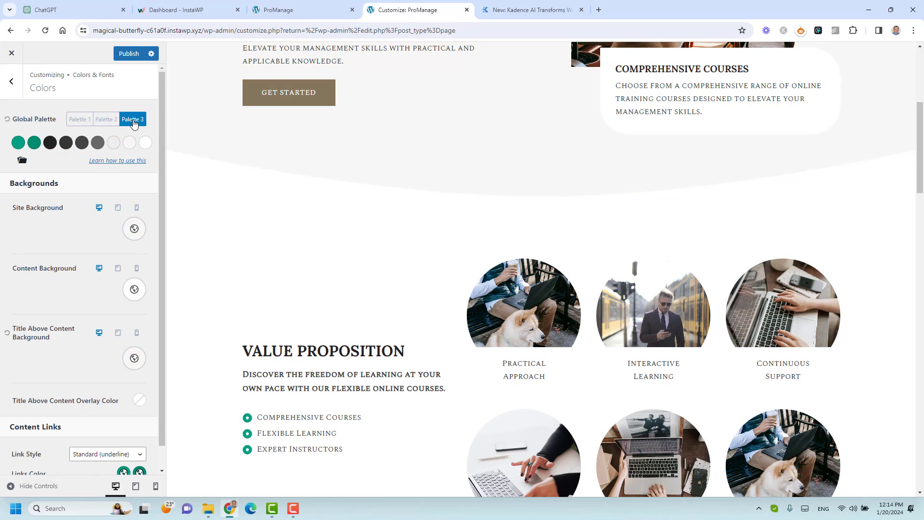
scroll(295, 232, up, 5)
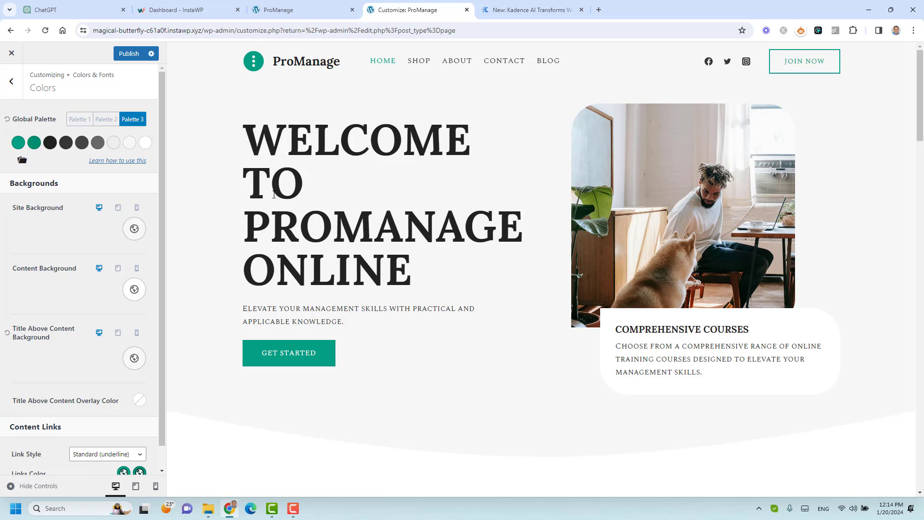
Switch to the Kadence WP article on Kadence AI website creation and look over its introduction.
click(506, 9)
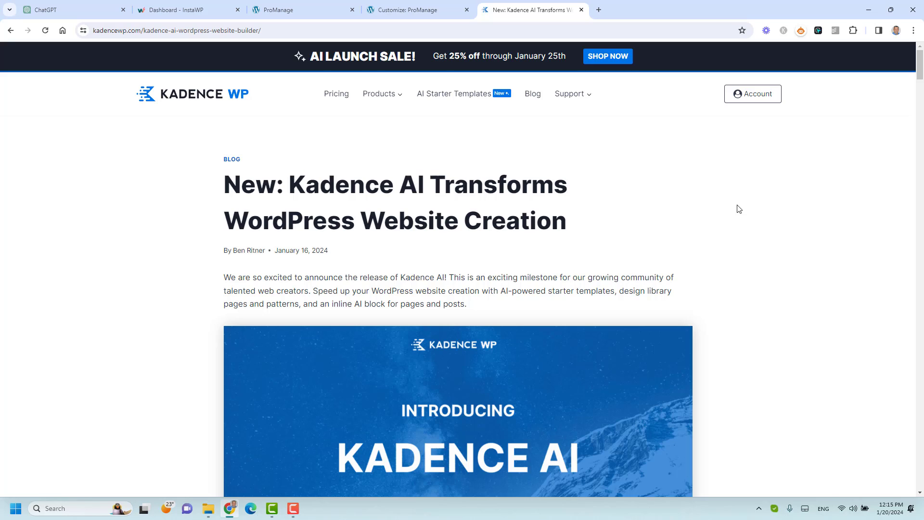
scroll(739, 209, down, 3)
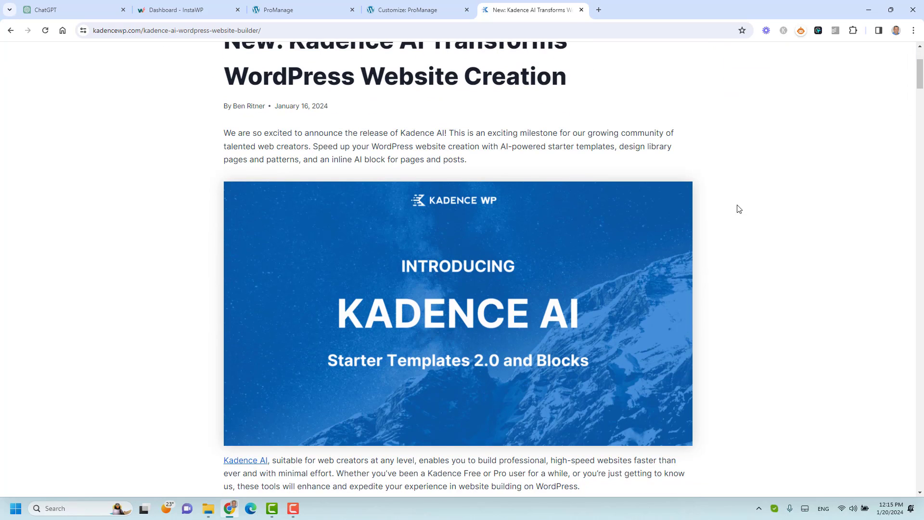
scroll(740, 209, up, 3)
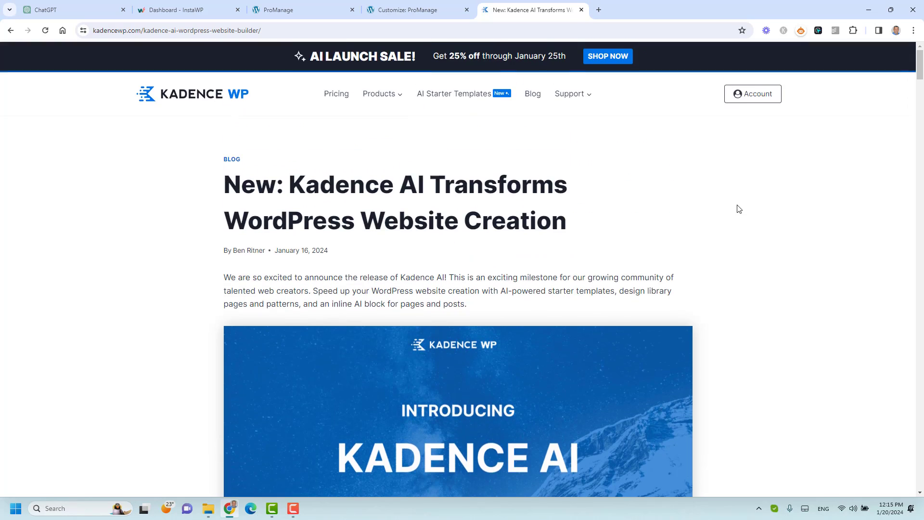